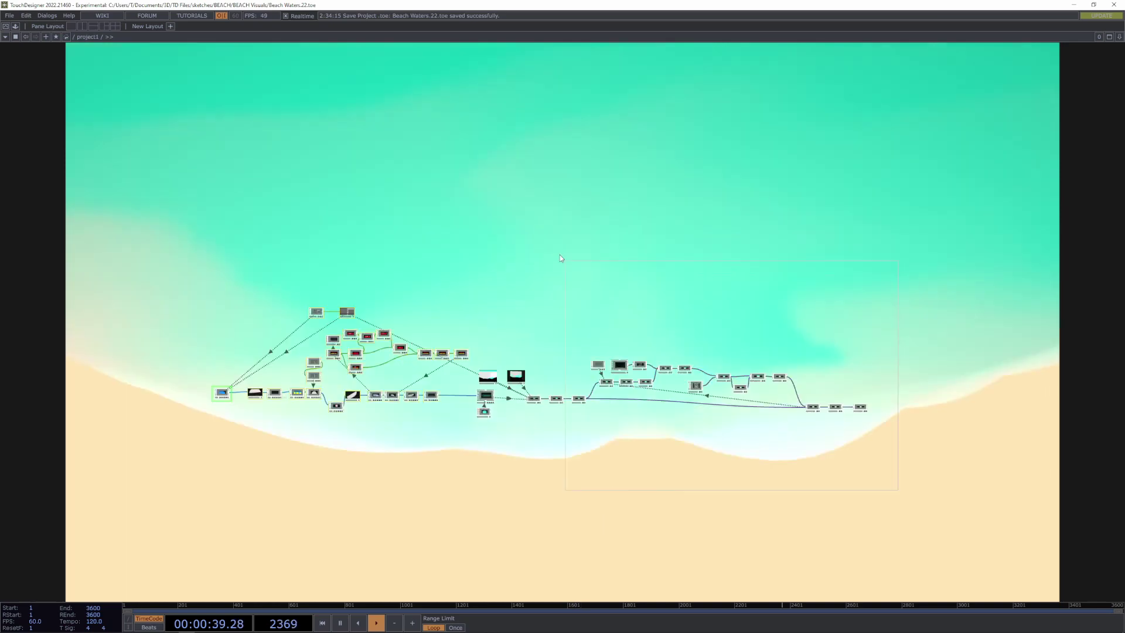
# Examine the whole beach network, ending at the first operators of the SOP chain around the circle
pyautogui.moveTo(560, 258); pyautogui.dragTo(487, 158, button='right')
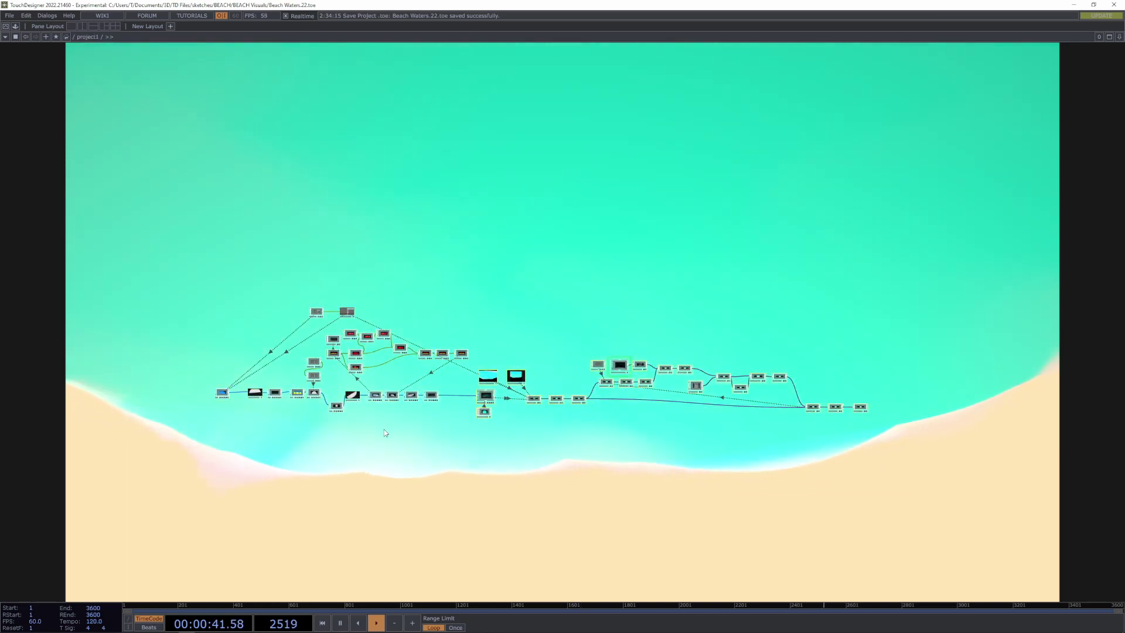
pyautogui.scroll(5, 384, 432)
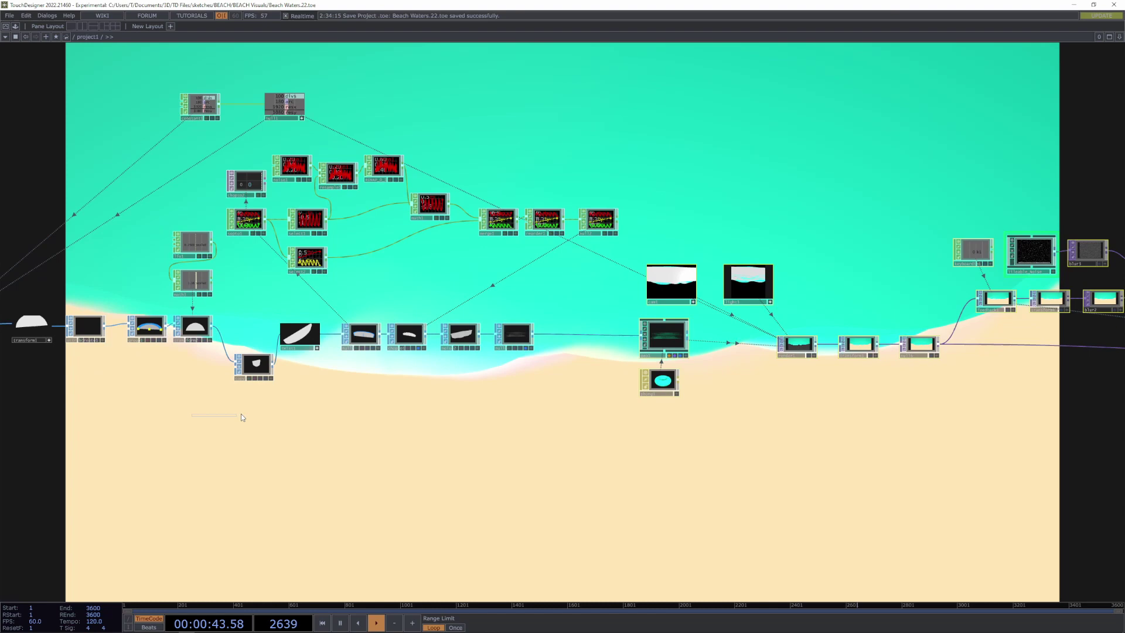
pyautogui.moveTo(241, 414)
pyautogui.mouseDown(button='right')
pyautogui.moveTo(358, 407)
pyautogui.moveTo(254, 411)
pyautogui.mouseUp(button='right')
pyautogui.moveTo(313, 404); pyautogui.dragTo(424, 402)
pyautogui.moveTo(237, 394); pyautogui.dragTo(321, 388)
pyautogui.scroll(1, 321, 387)
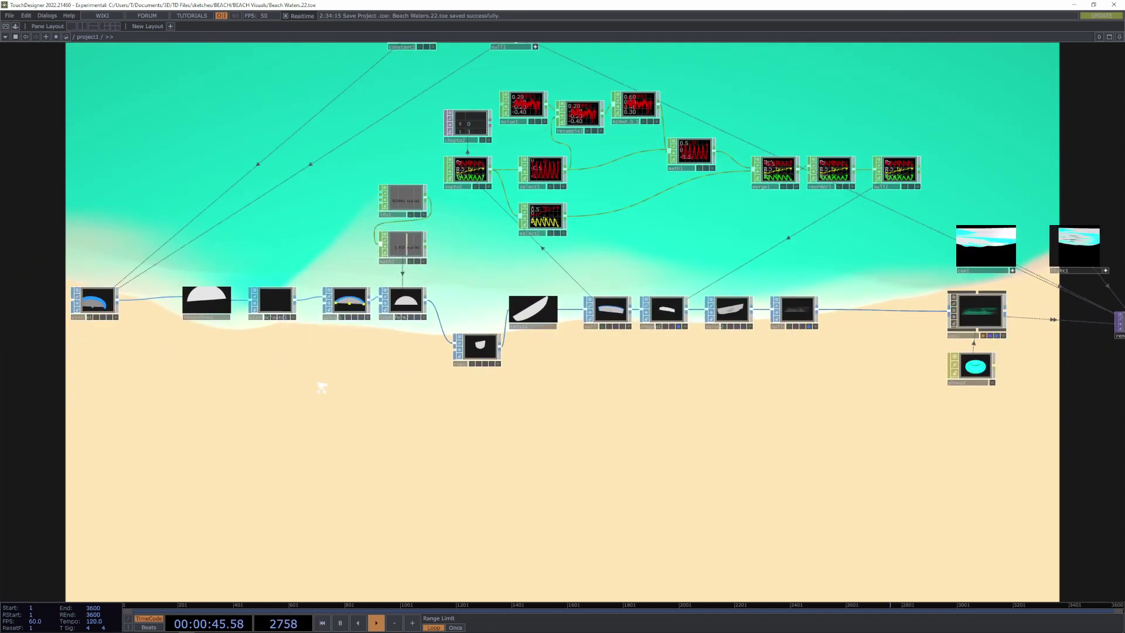
pyautogui.scroll(3, 322, 387)
pyautogui.moveTo(364, 354); pyautogui.dragTo(473, 398)
pyautogui.moveTo(195, 348); pyautogui.dragTo(266, 368)
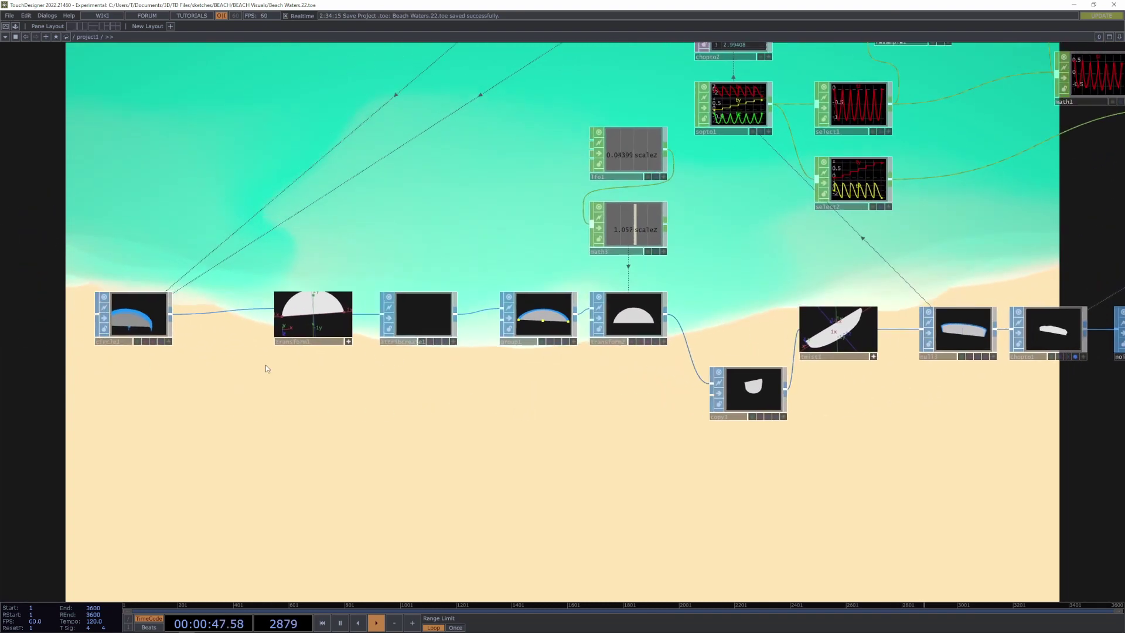
pyautogui.scroll(2, 135, 334)
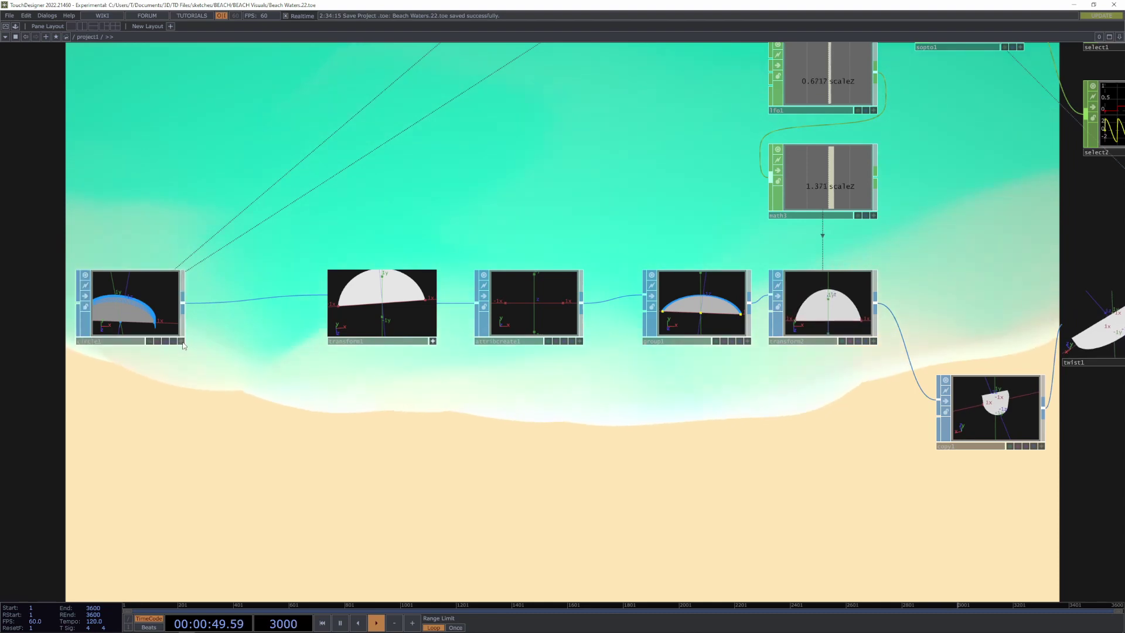
# Activate the circle's viewer and inspect the copied and twisted geometry from other angles in the copy and twist node viewers
pyautogui.click(182, 341)
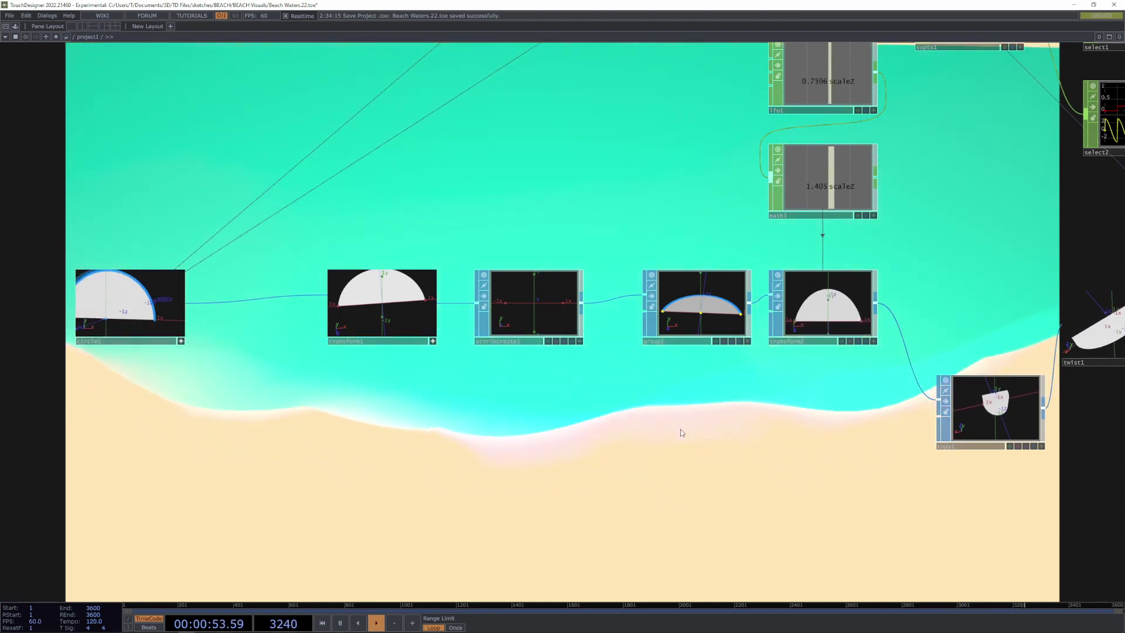
pyautogui.moveTo(680, 429); pyautogui.dragTo(268, 404)
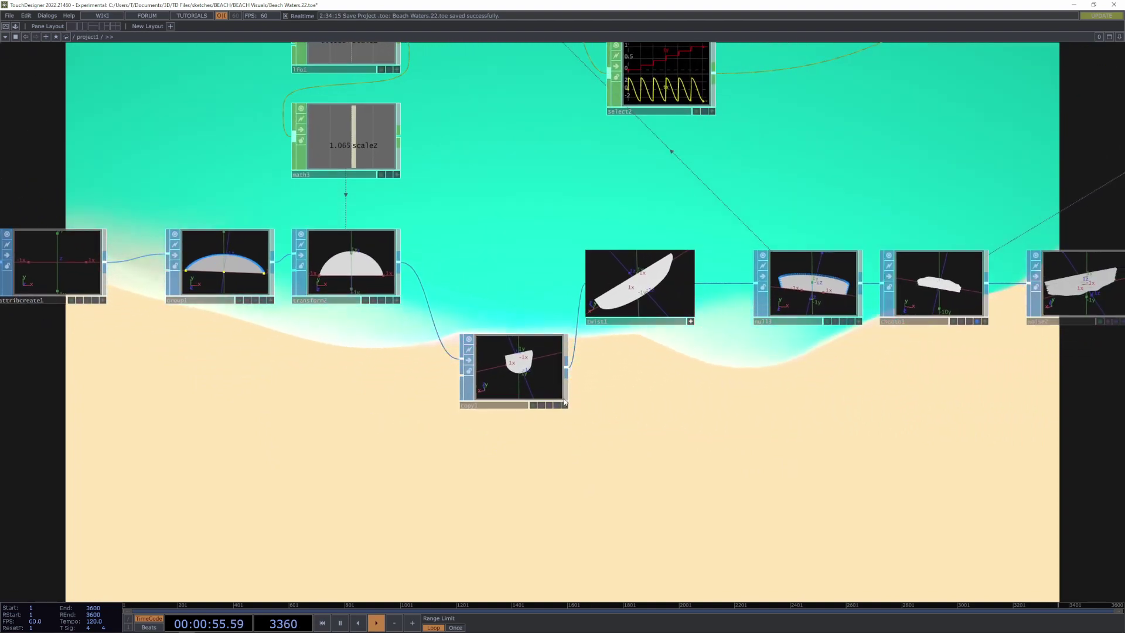
pyautogui.moveTo(518, 371); pyautogui.dragTo(512, 388, button='right')
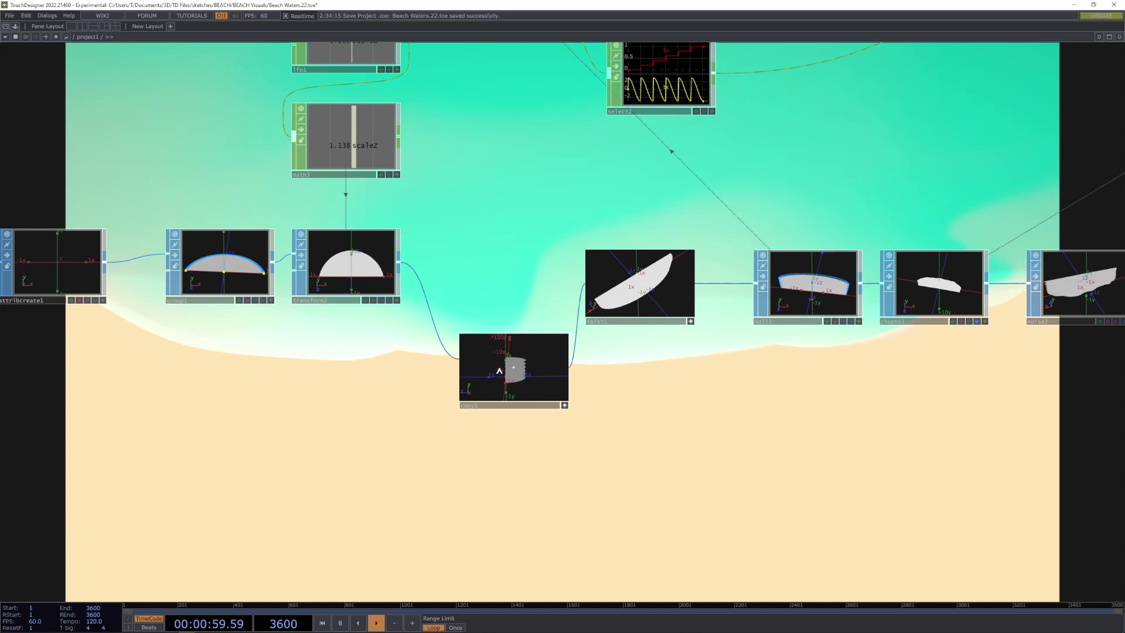
pyautogui.moveTo(675, 389); pyautogui.dragTo(396, 425)
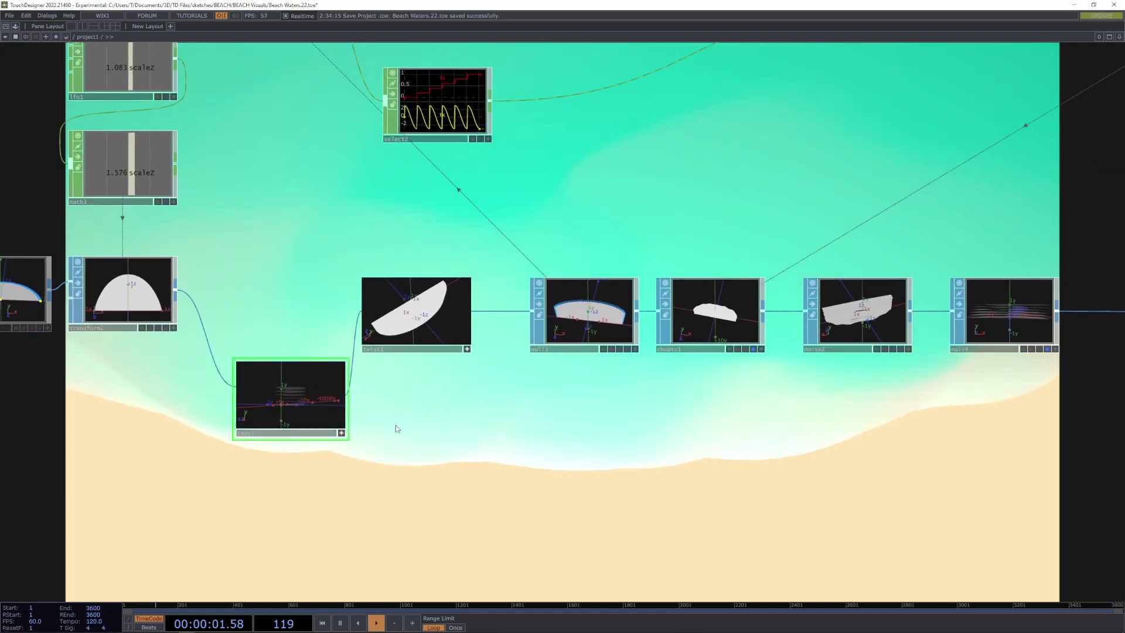
pyautogui.scroll(2, 403, 379)
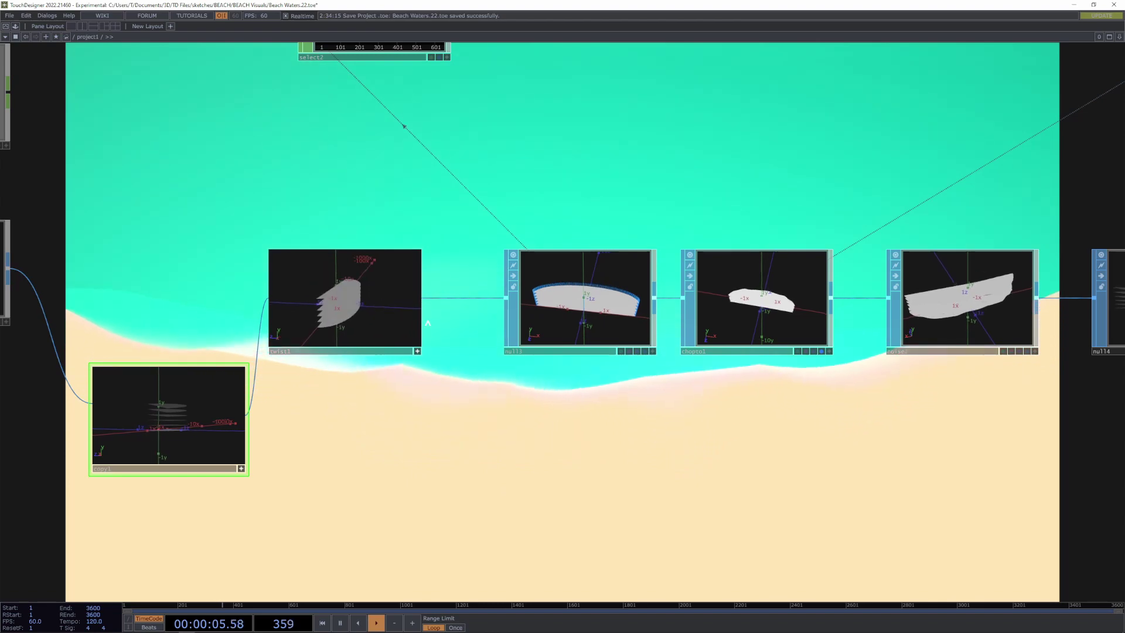
pyautogui.moveTo(388, 390); pyautogui.dragTo(592, 402, button='right')
pyautogui.moveTo(690, 396); pyautogui.dragTo(471, 412)
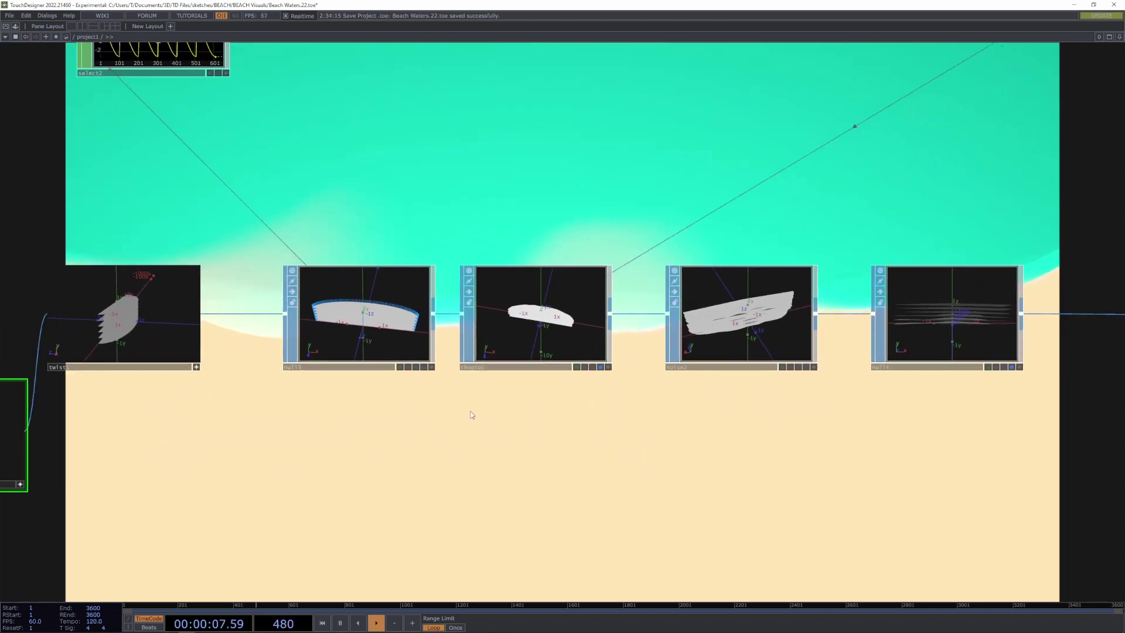
# Examine the CHOP branch above the SOP chain, selecting the sopto1 and resample1 operators
pyautogui.scroll(-4, 470, 410)
pyautogui.moveTo(208, 202); pyautogui.dragTo(239, 269)
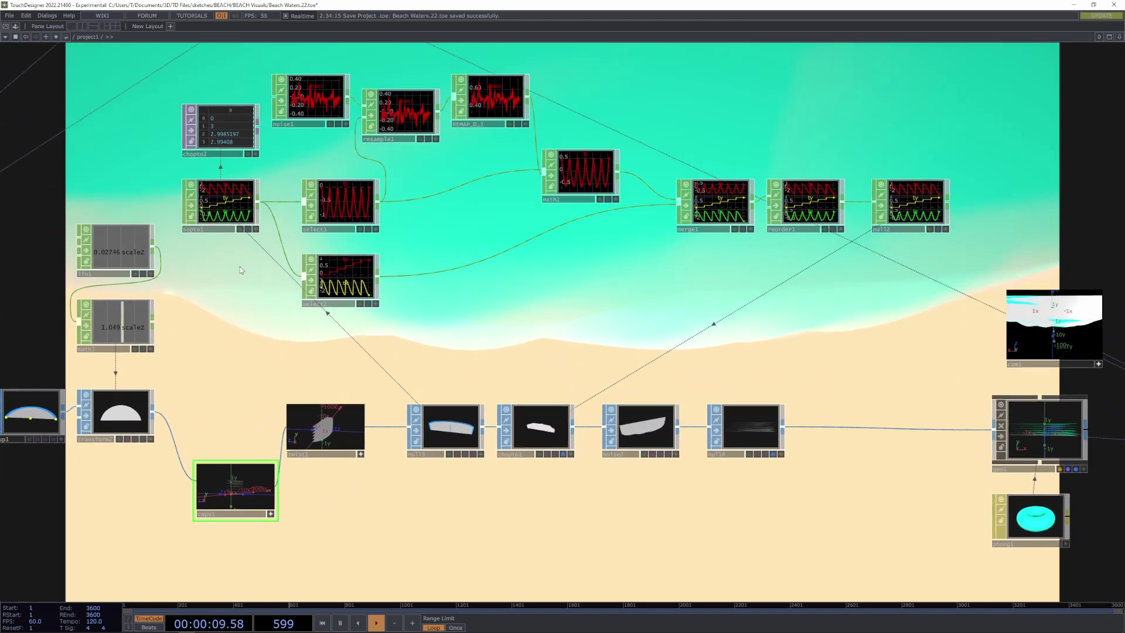
pyautogui.click(220, 198)
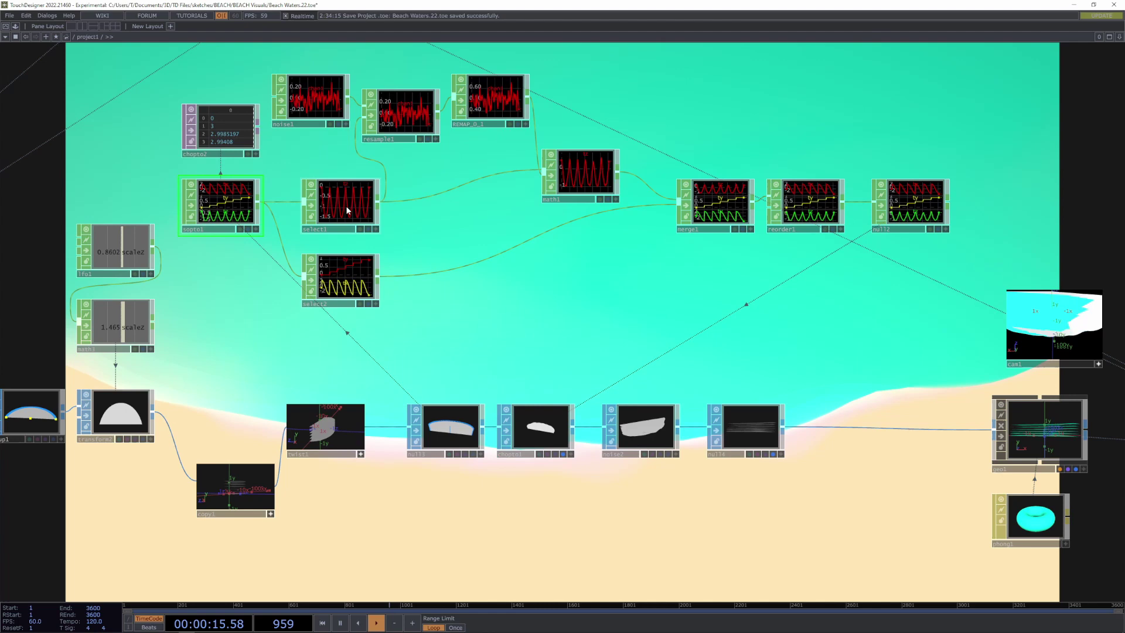
pyautogui.scroll(3, 346, 206)
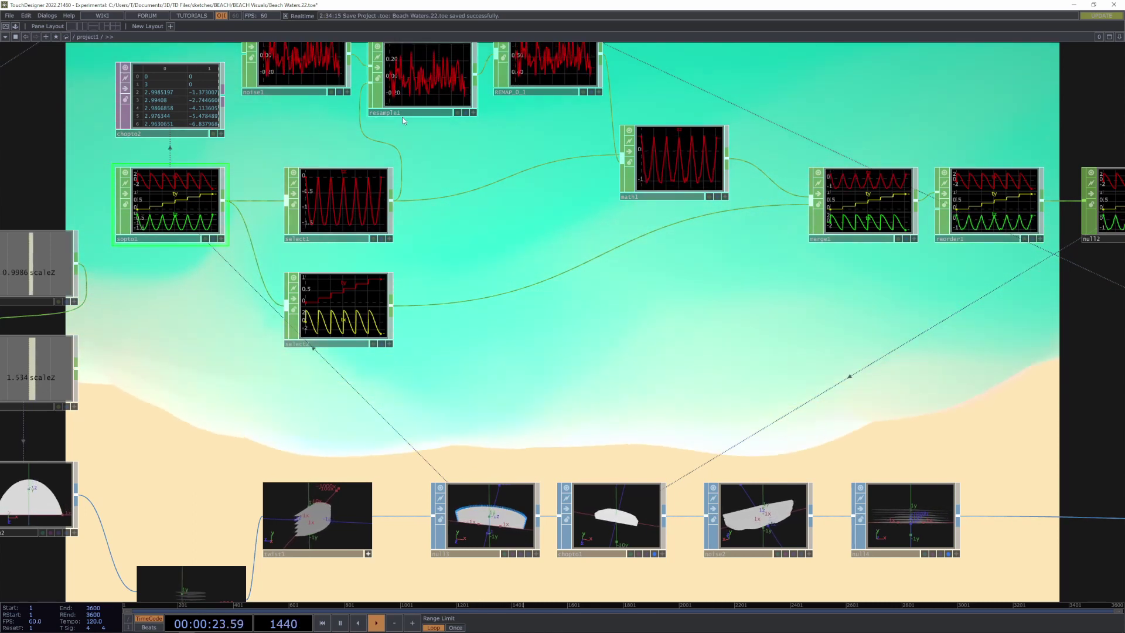
pyautogui.moveTo(458, 155); pyautogui.dragTo(495, 238)
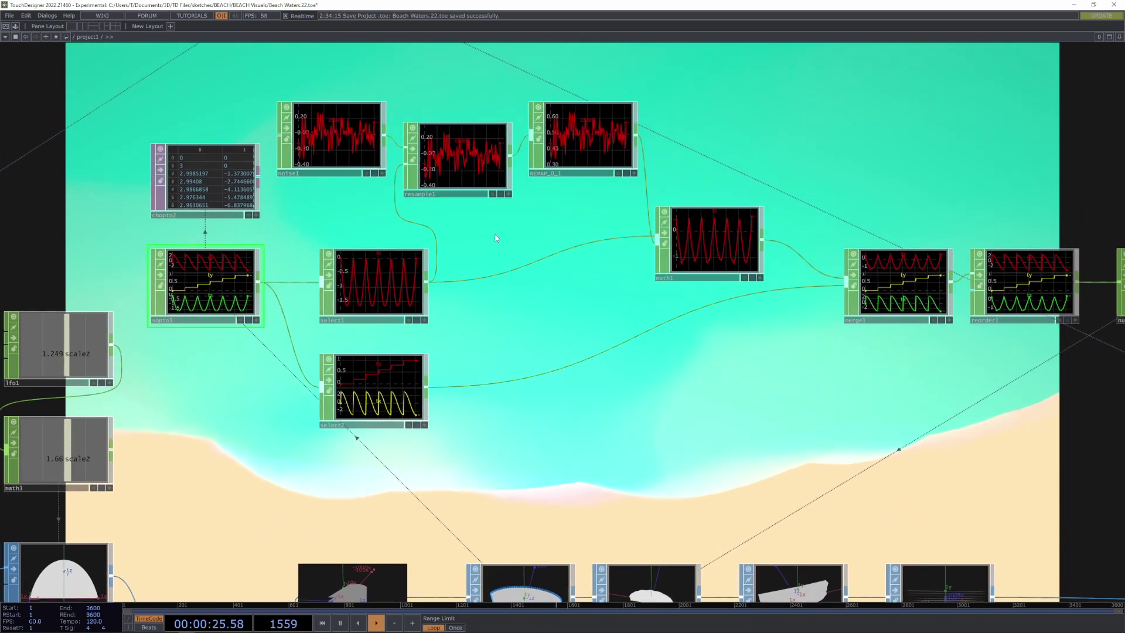
pyautogui.click(466, 166)
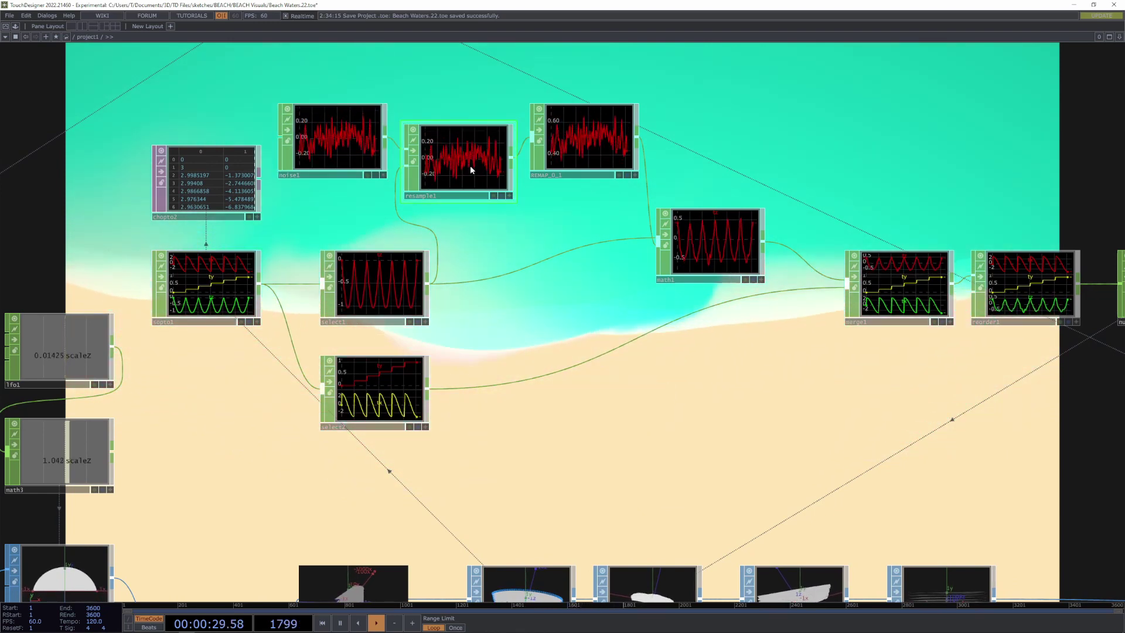
# Compare the operator information of noise1, select1, resample1 and REMAP_0_1, and select the math1 CHOP they lead into
pyautogui.click(345, 144)
pyautogui.middleClick(346, 142)
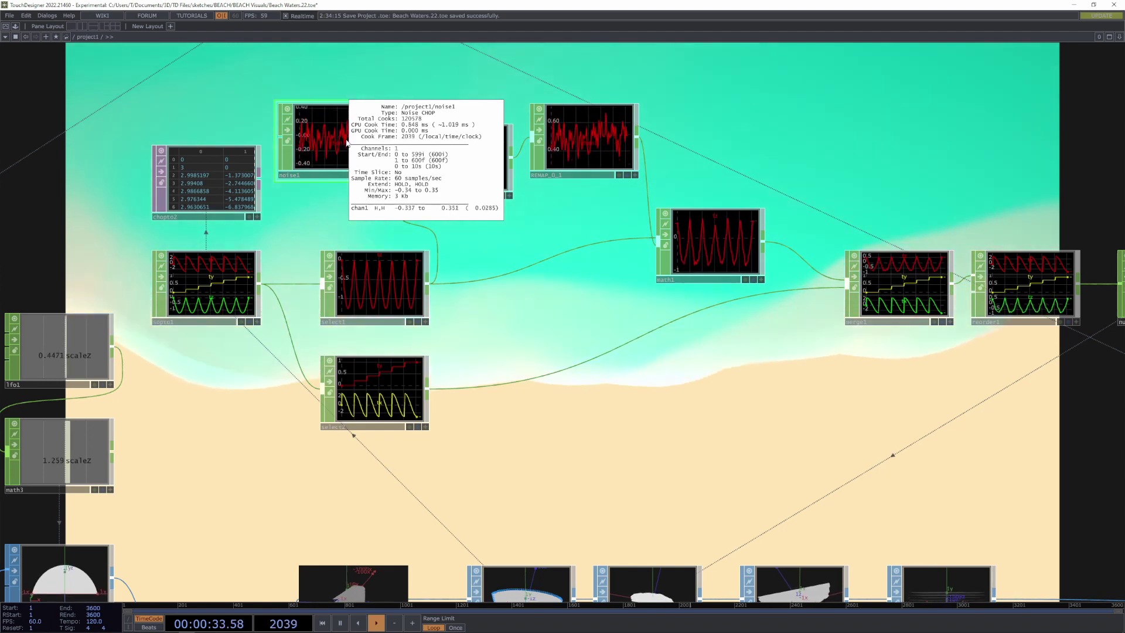
pyautogui.middleClick(379, 279)
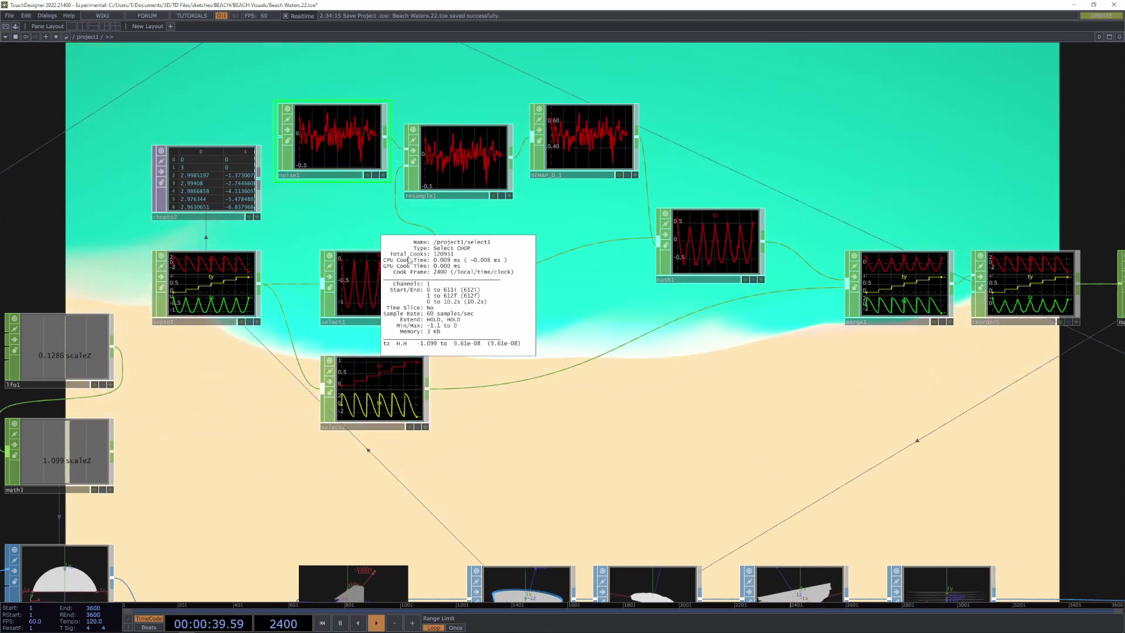
pyautogui.middleClick(468, 163)
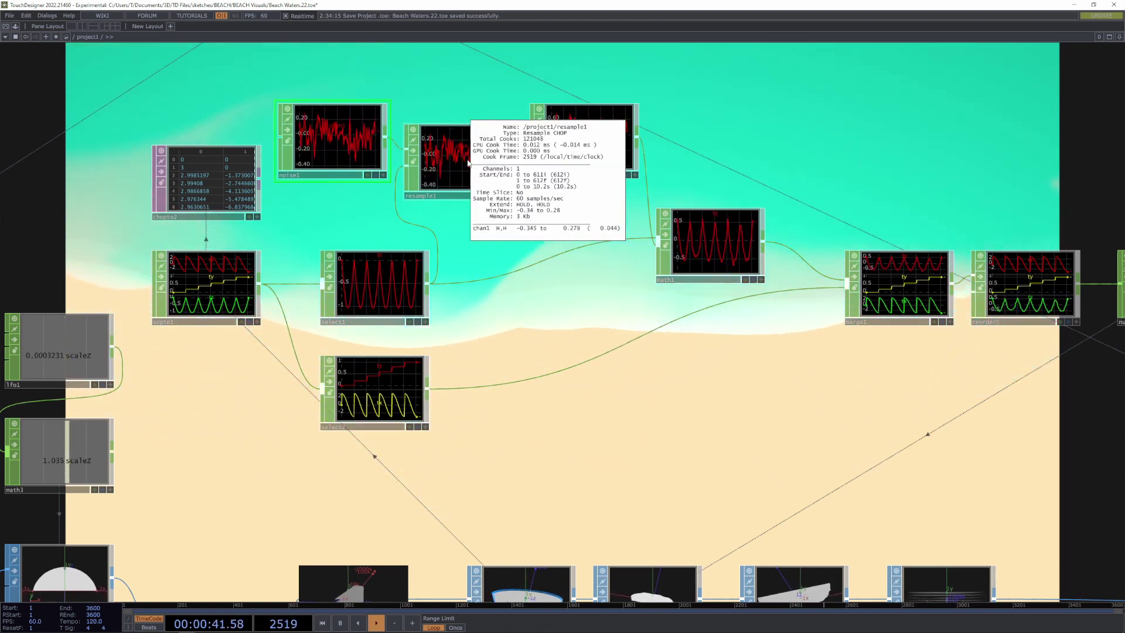
pyautogui.moveTo(577, 281); pyautogui.dragTo(495, 287)
pyautogui.middleClick(571, 152)
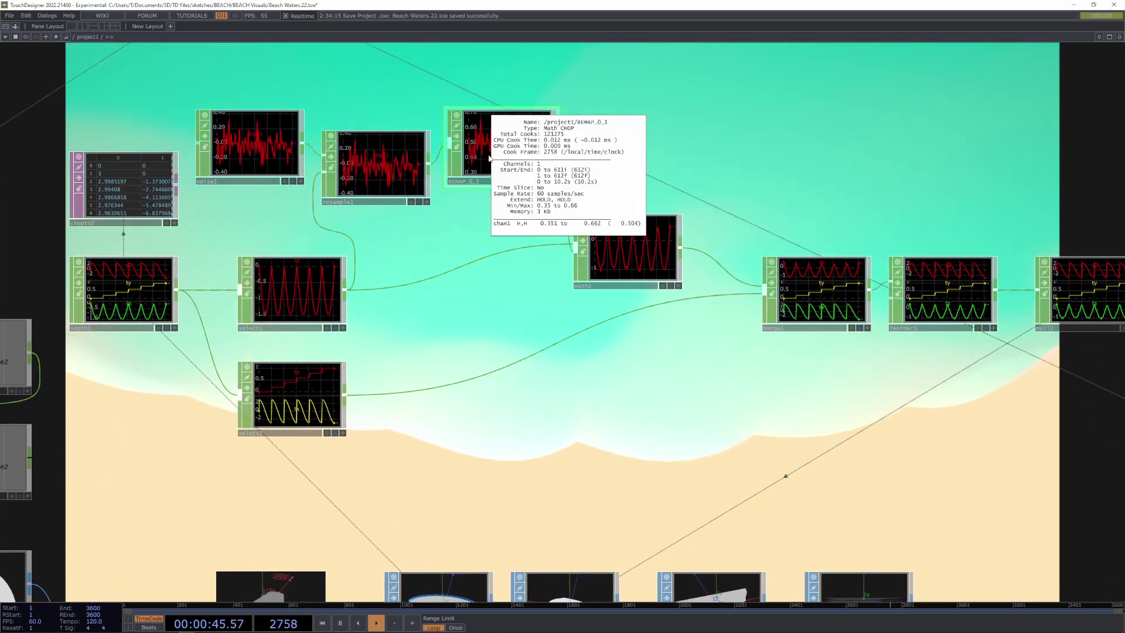
pyautogui.click(620, 249)
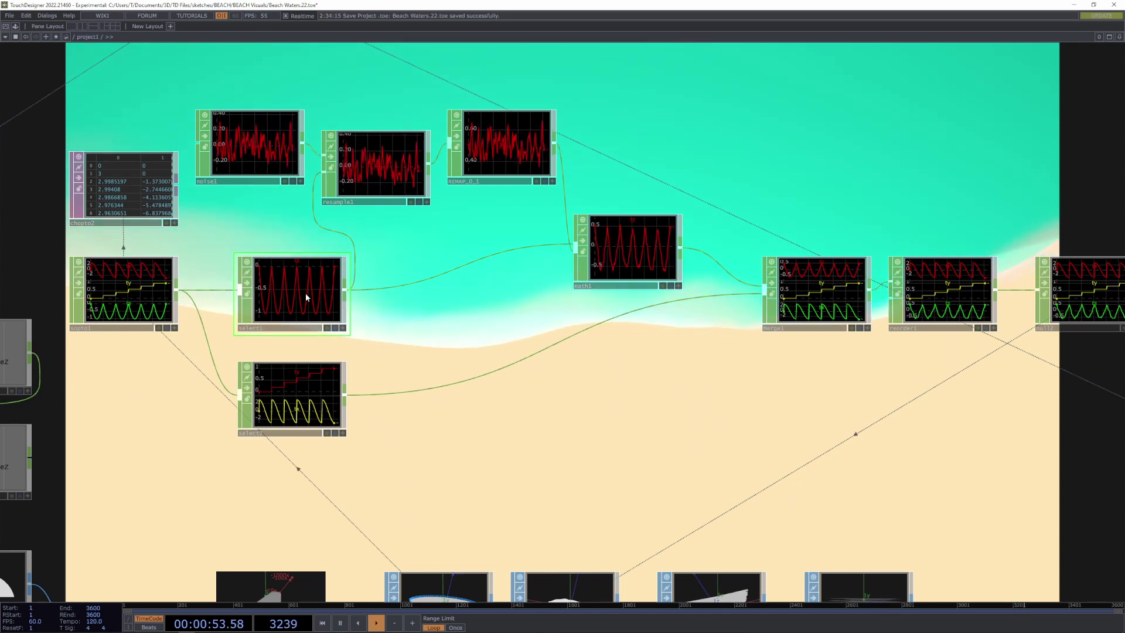
# Try a longer and a much shorter Period on the noise1 CHOP, and undo the period change
pyautogui.click(244, 151)
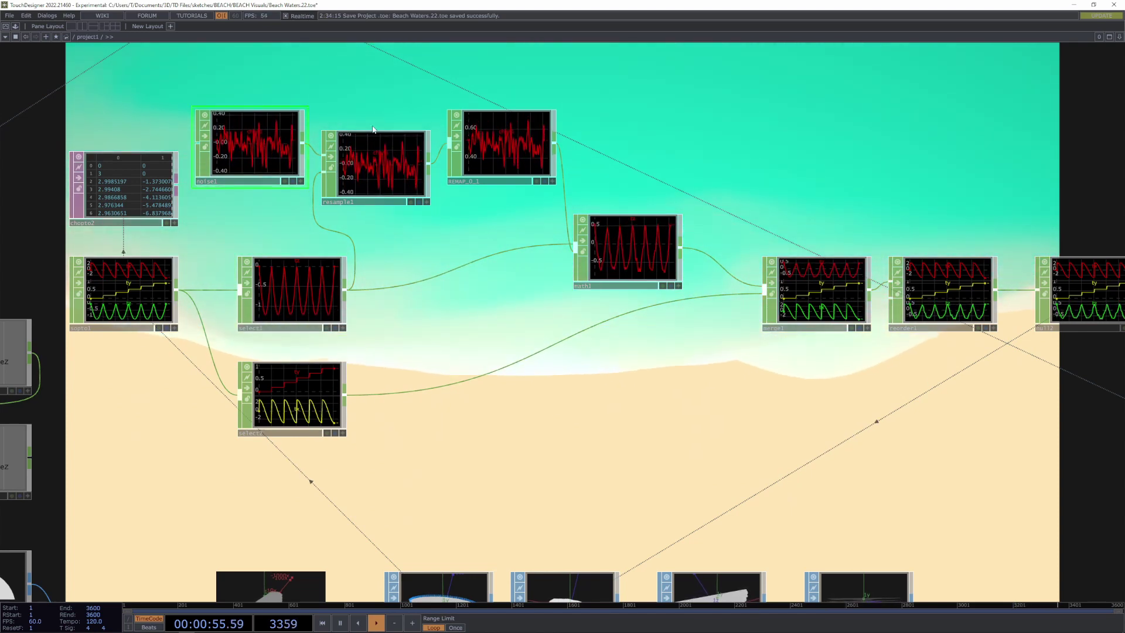
pyautogui.press('p')
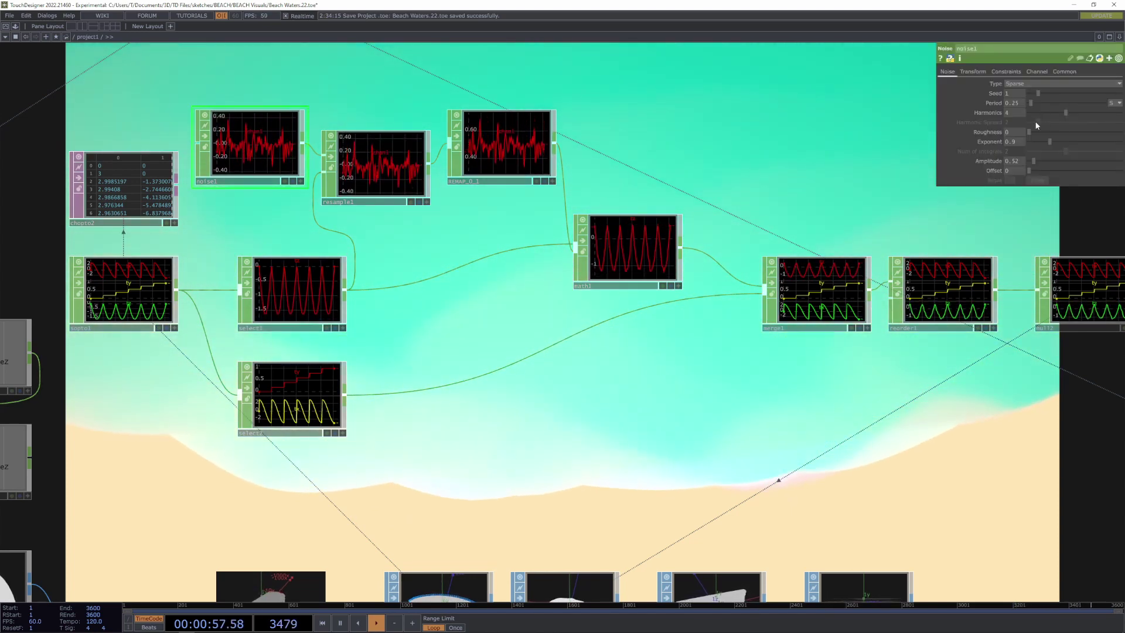
pyautogui.moveTo(1032, 103); pyautogui.dragTo(1056, 104)
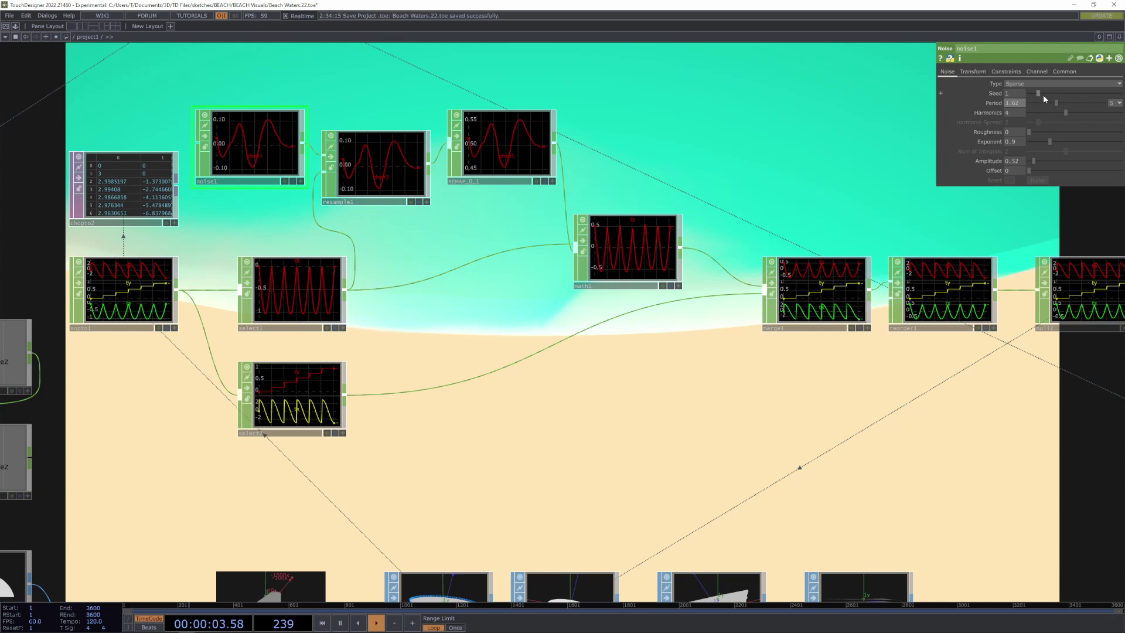
pyautogui.moveTo(1049, 102); pyautogui.dragTo(1030, 107)
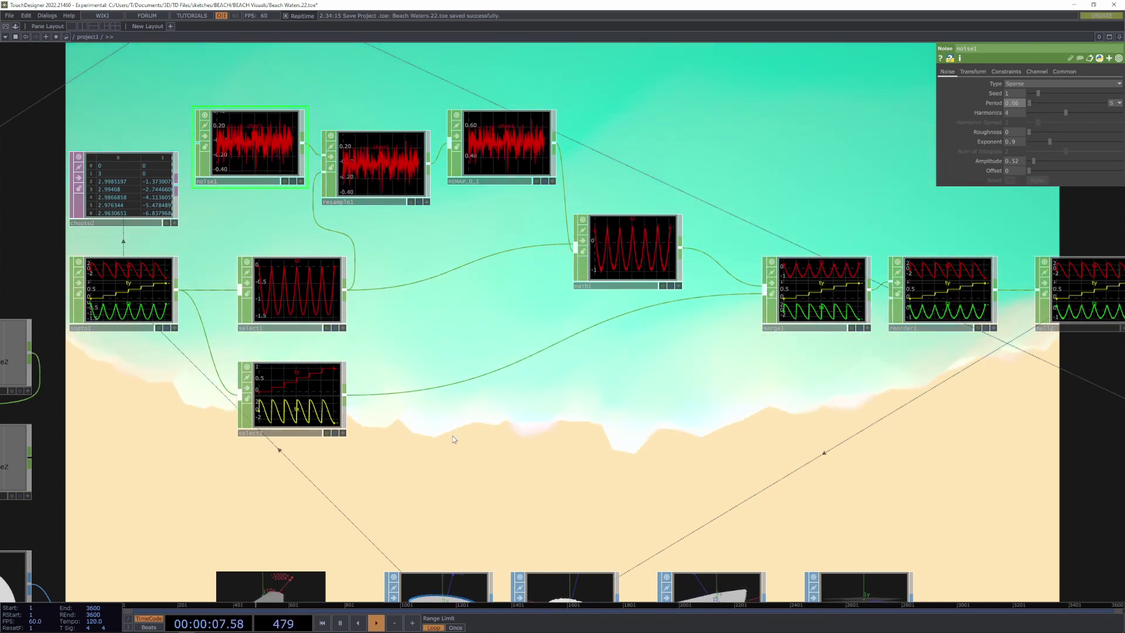
pyautogui.hotkey('ctrl', 'z')
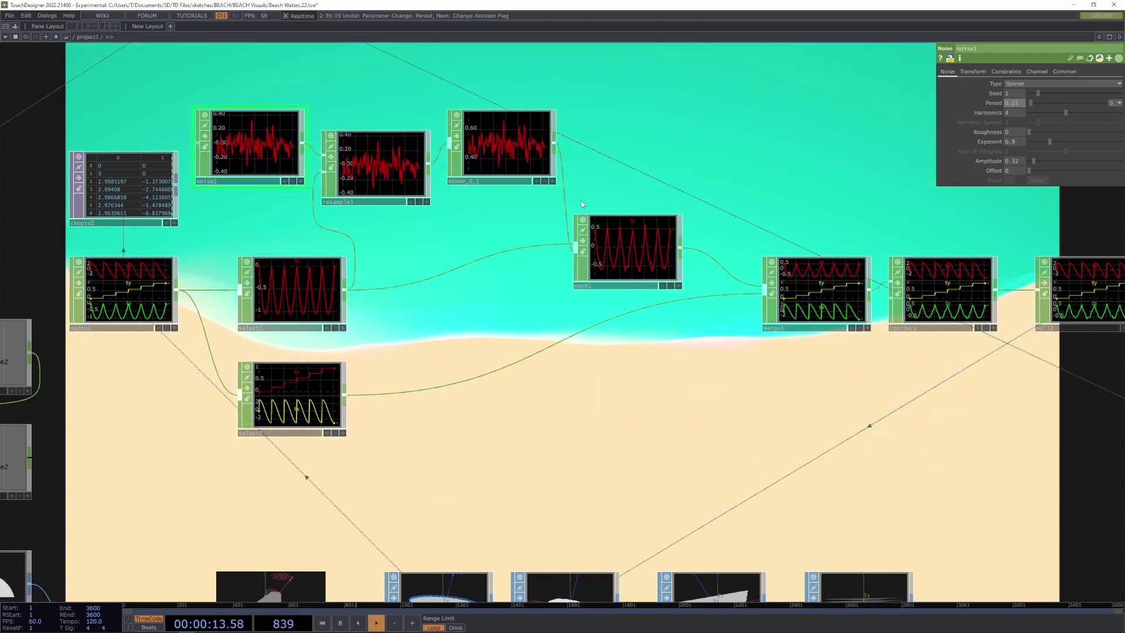
# Show the parameters of the reorder1 CHOP that follows the merge
pyautogui.moveTo(651, 394); pyautogui.dragTo(584, 345)
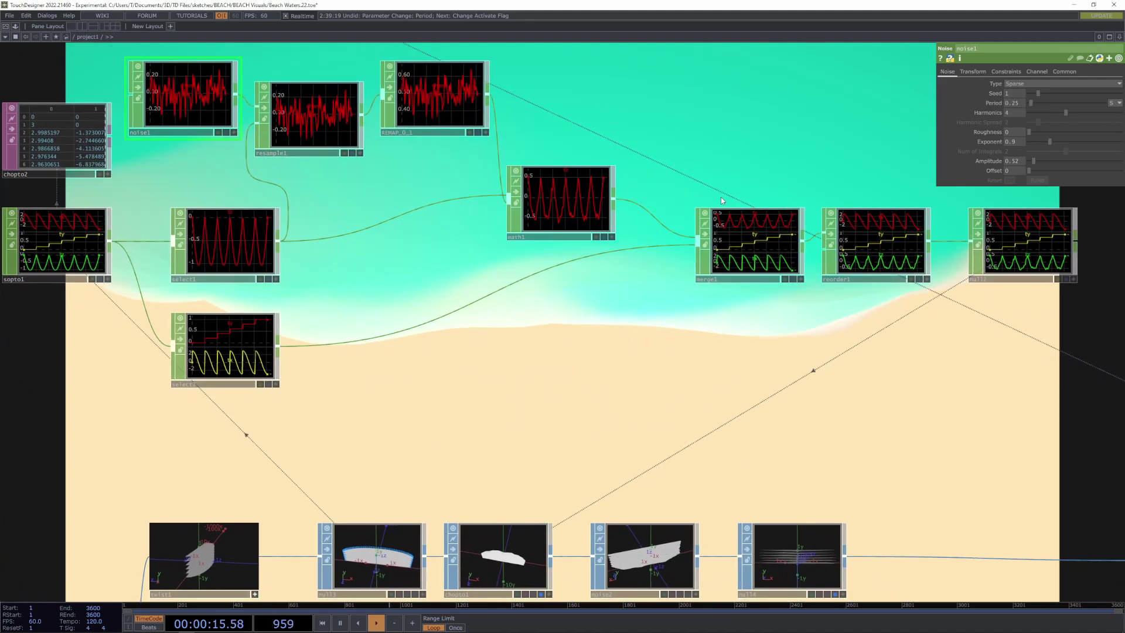
pyautogui.moveTo(758, 372); pyautogui.dragTo(670, 252)
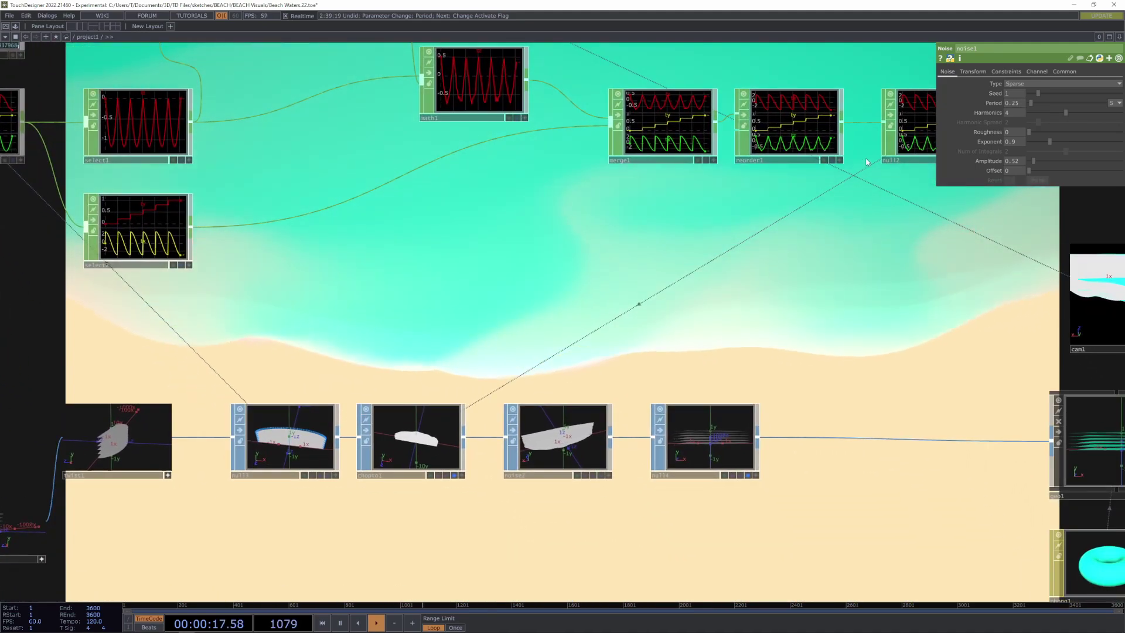
pyautogui.click(796, 124)
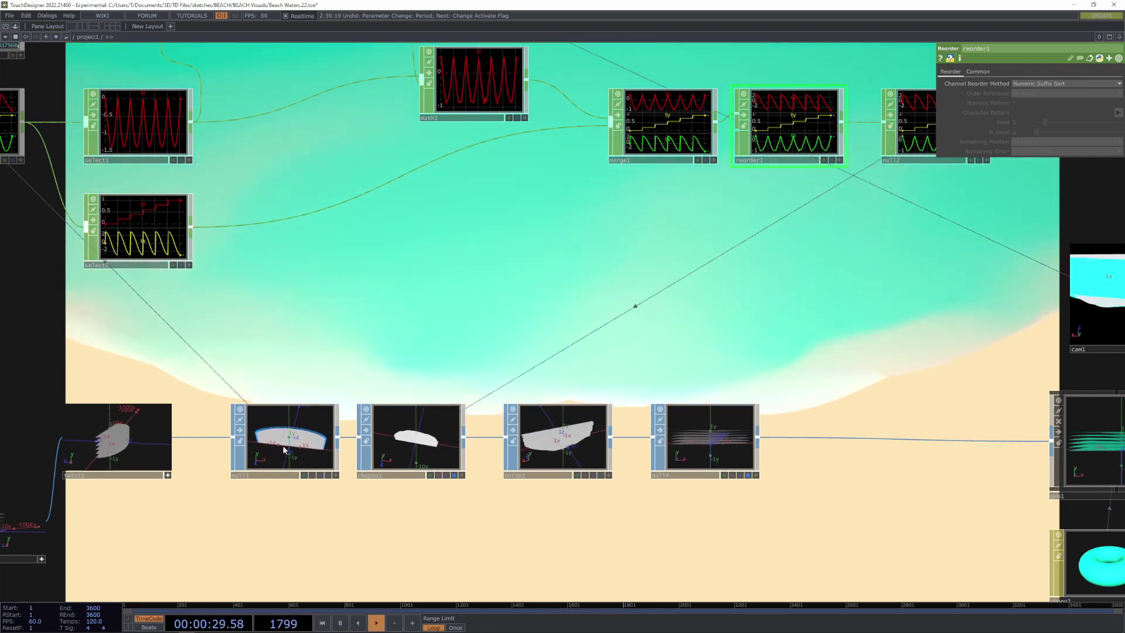
# Inspect the grouped edge points of the null SOP after the twist by orbiting its geometry in the node viewer
pyautogui.scroll(-5, 287, 304)
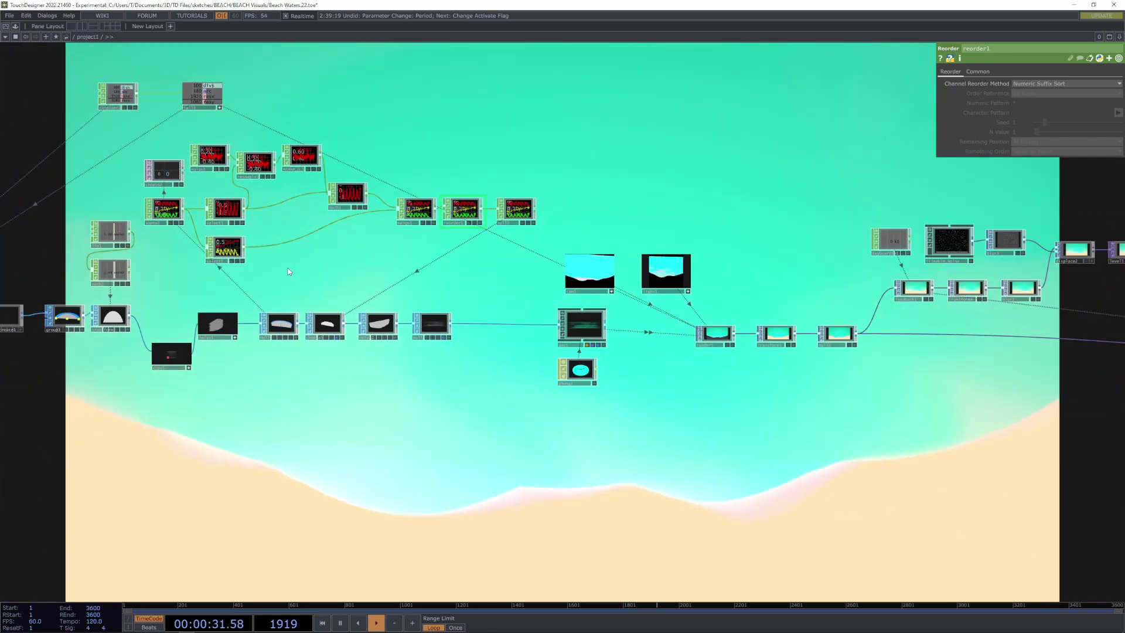
pyautogui.scroll(5, 262, 257)
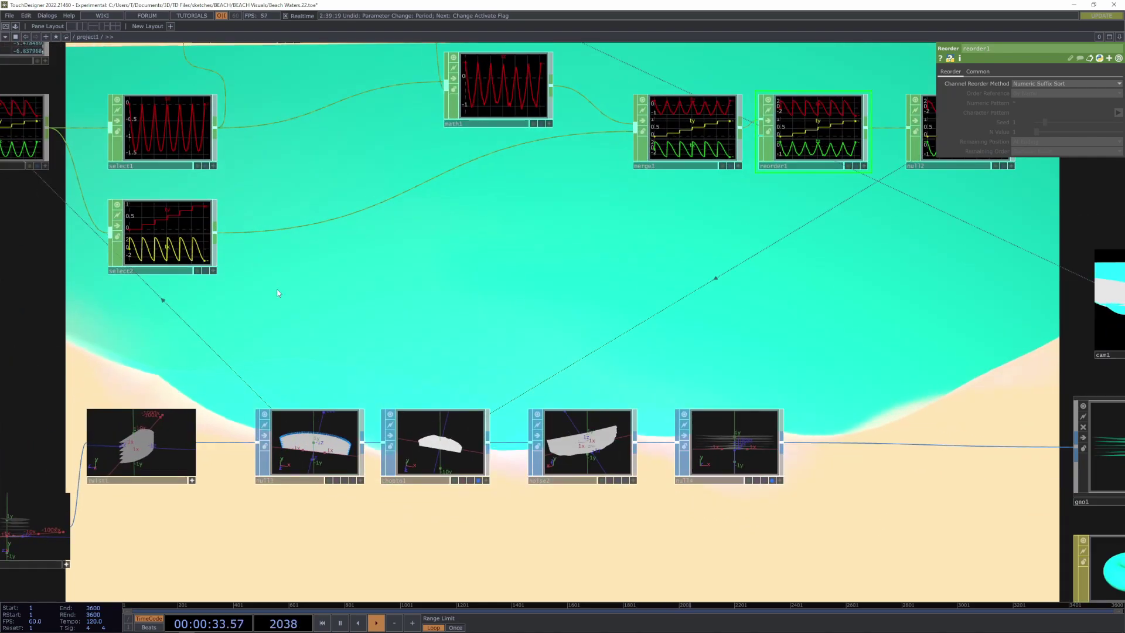
pyautogui.scroll(2, 309, 409)
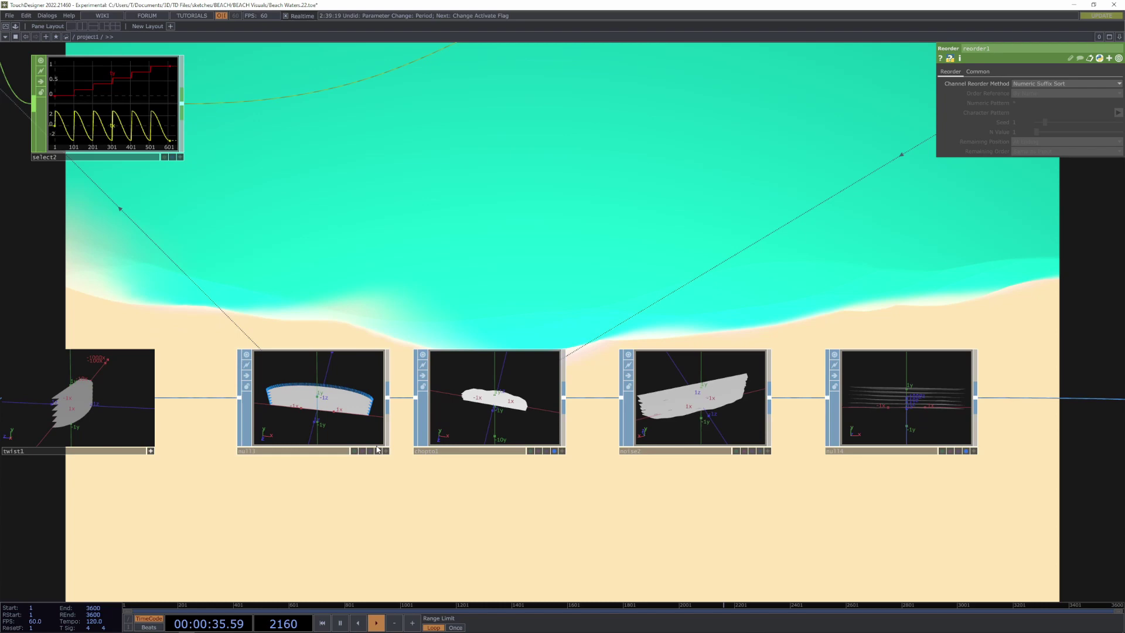
pyautogui.scroll(2, 378, 450)
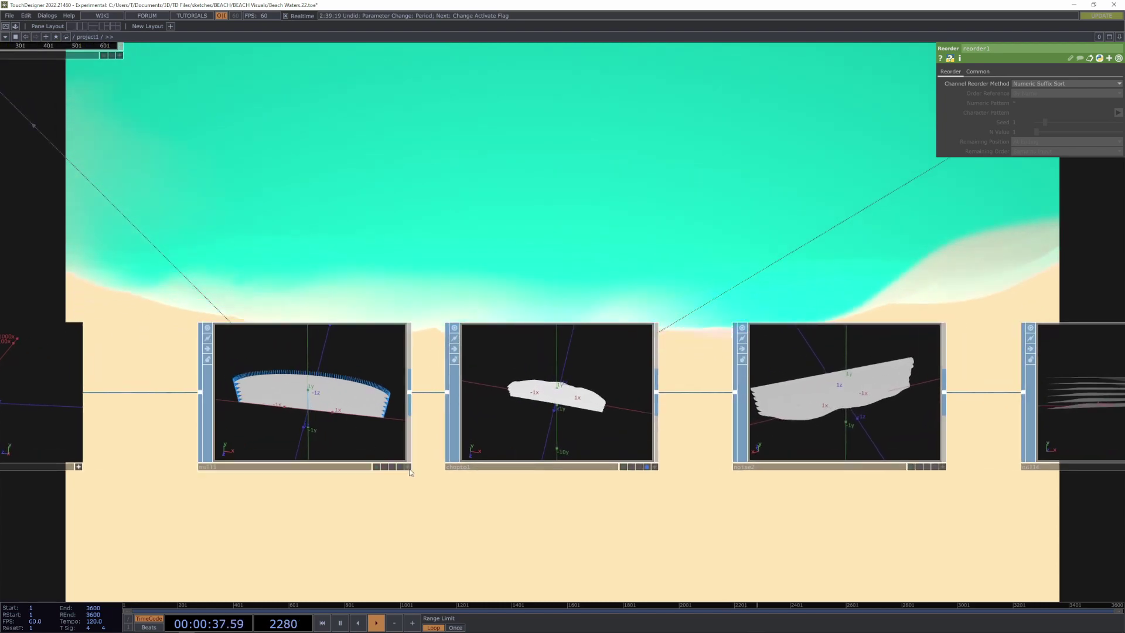
pyautogui.moveTo(293, 406); pyautogui.dragTo(273, 398)
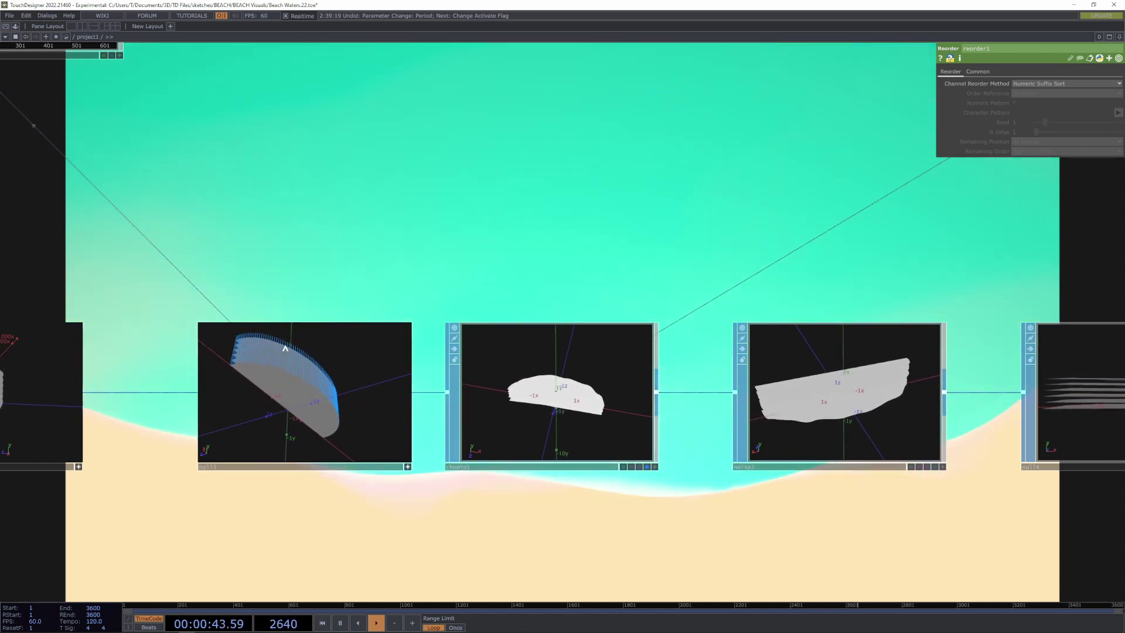
pyautogui.moveTo(294, 348); pyautogui.dragTo(314, 389)
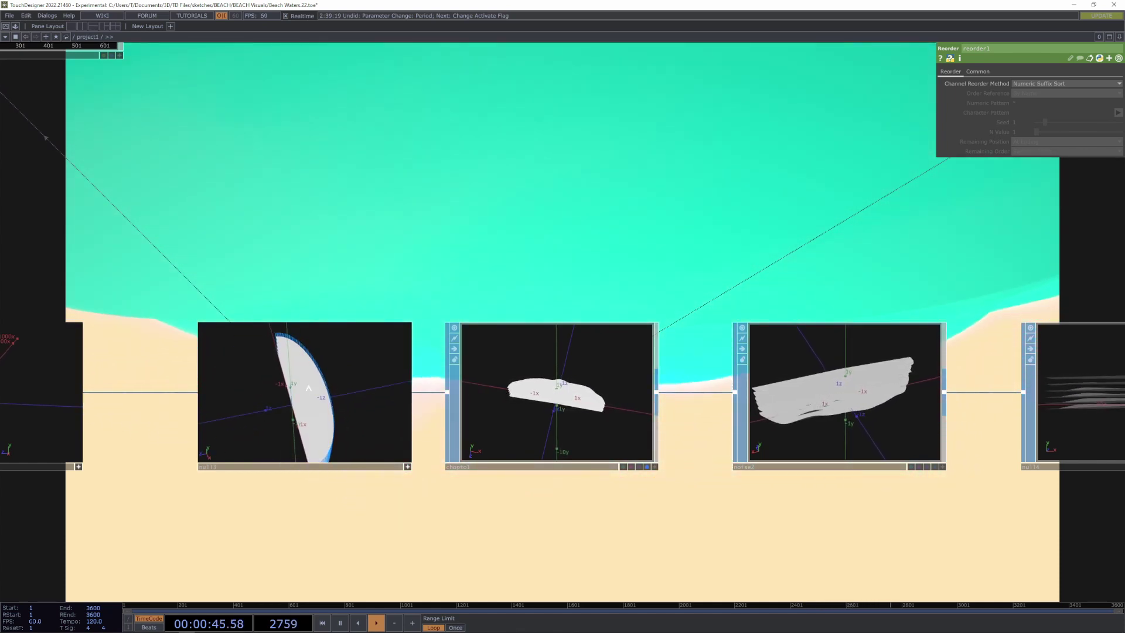
# Finish orbiting the null3 geometry, and show the parameters of the noise2 SOP further down the chain
pyautogui.moveTo(317, 441); pyautogui.dragTo(326, 436)
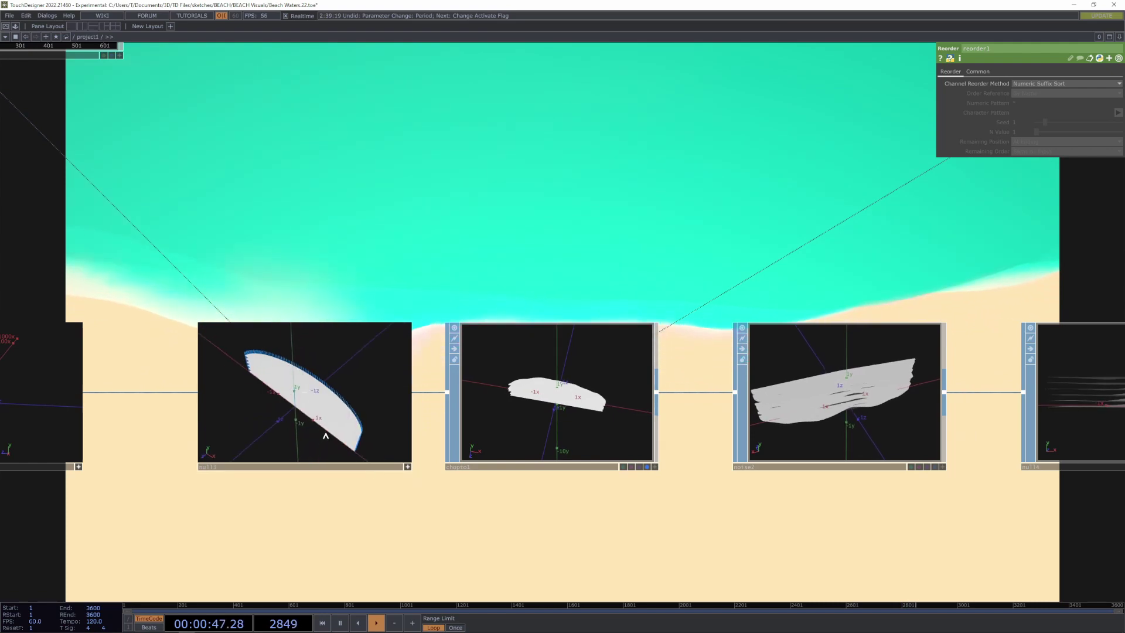
pyautogui.click(407, 466)
pyautogui.scroll(-3, 428, 459)
pyautogui.moveTo(672, 502); pyautogui.dragTo(250, 384)
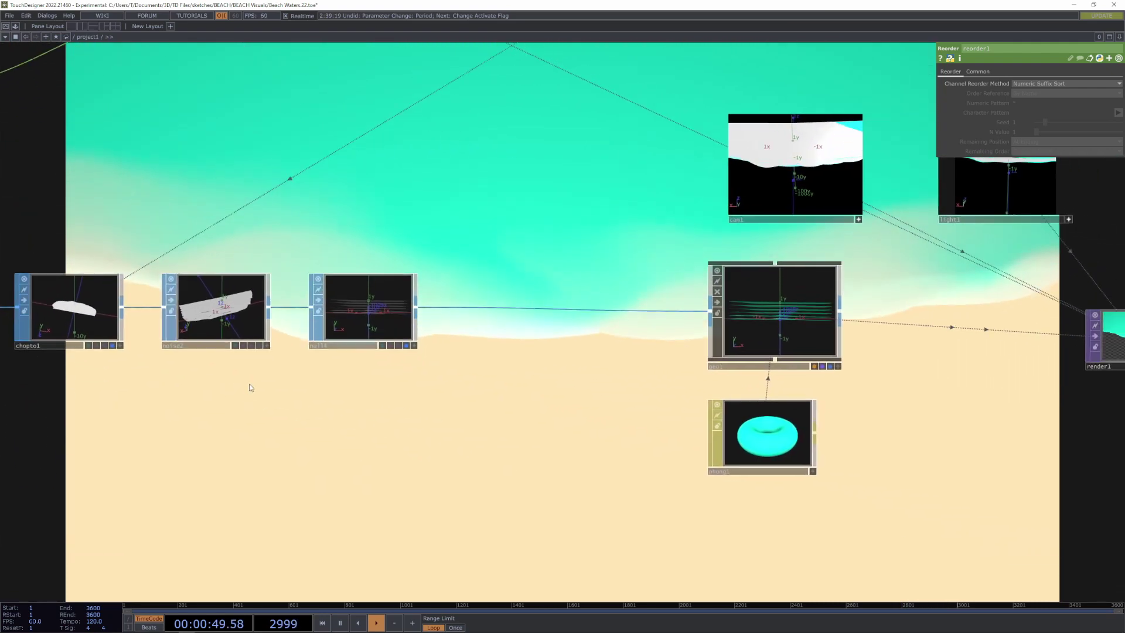
pyautogui.scroll(2, 141, 356)
pyautogui.click(225, 284)
pyautogui.scroll(4, 225, 284)
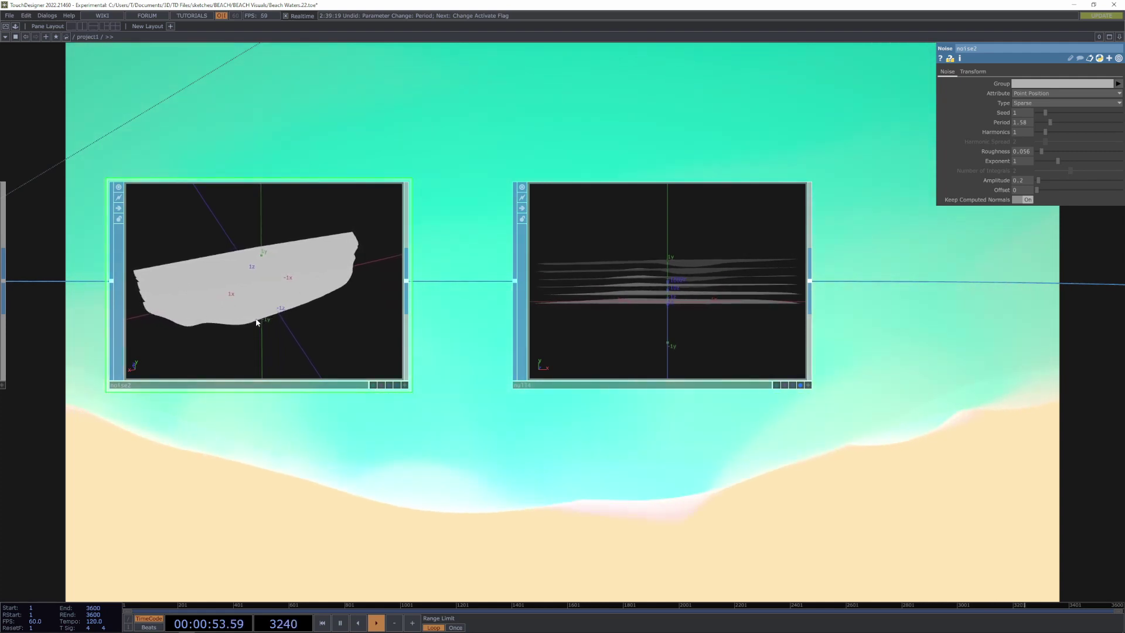
pyautogui.scroll(-2, 378, 335)
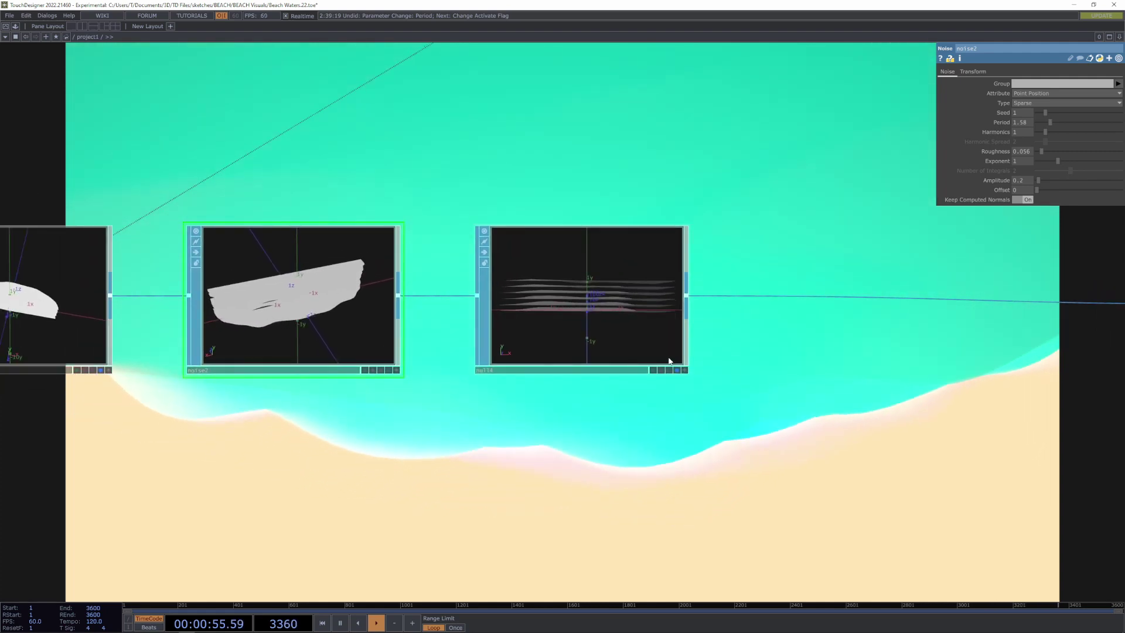
# Inspect the noise-displaced wave shapes in the null4 SOP by orbiting its geometry in the node viewer
pyautogui.click(684, 369)
pyautogui.moveTo(632, 319); pyautogui.dragTo(609, 333)
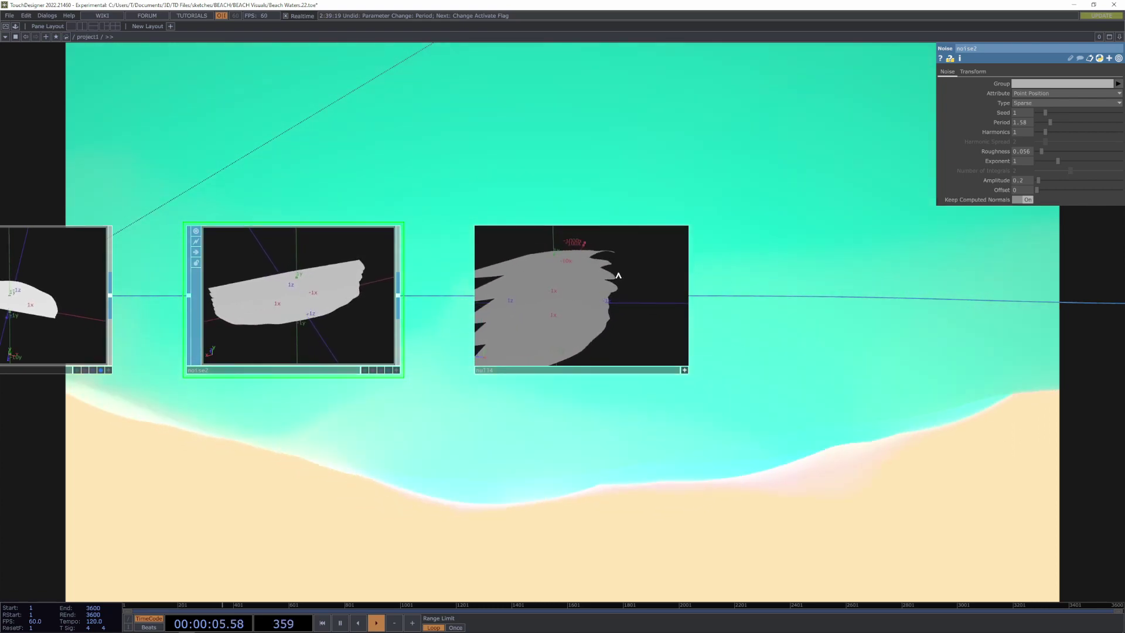
pyautogui.scroll(-5, 554, 390)
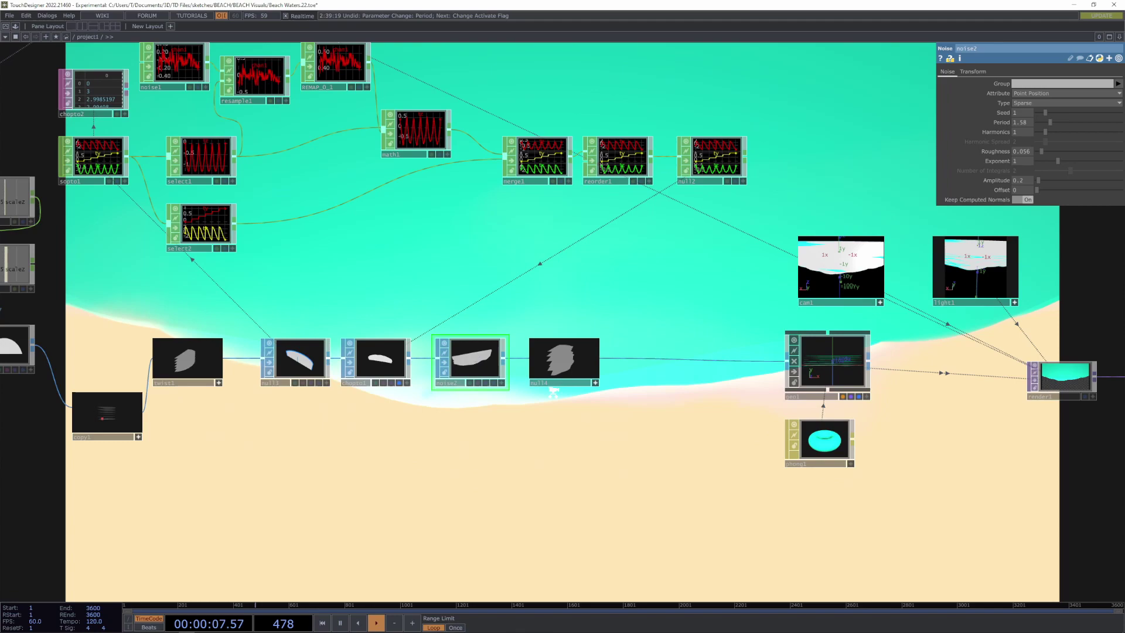
# Show the Multi-Add parameters of the Math CHOP that lfo1 feeds above transform2
pyautogui.scroll(-5, 554, 390)
pyautogui.scroll(8, 420, 364)
pyautogui.moveTo(169, 305); pyautogui.dragTo(560, 420)
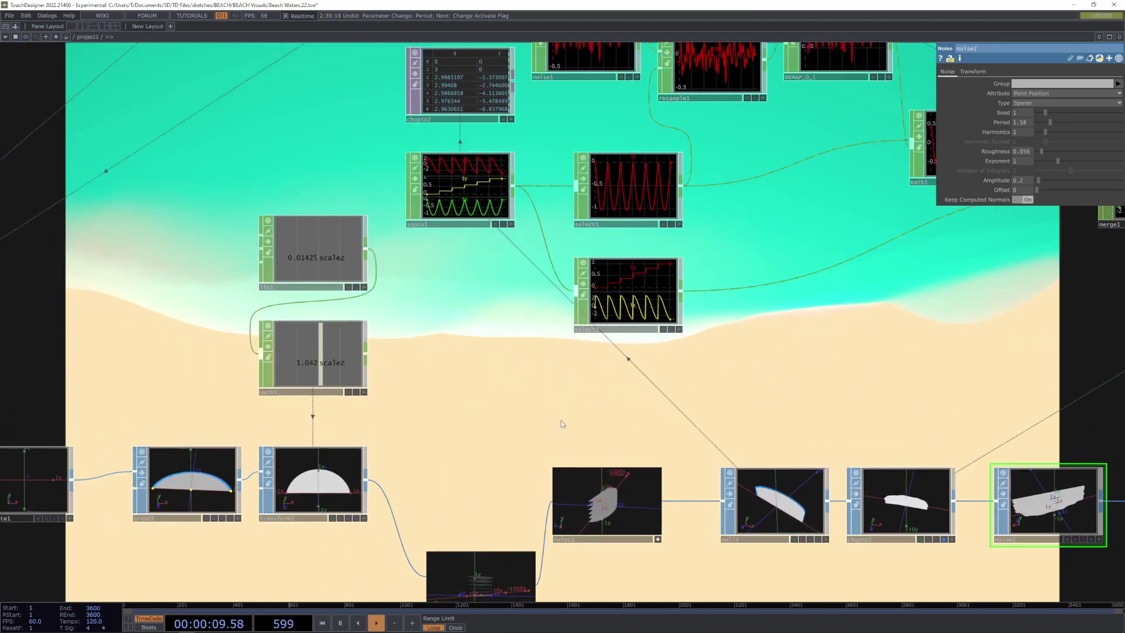
pyautogui.scroll(2, 396, 347)
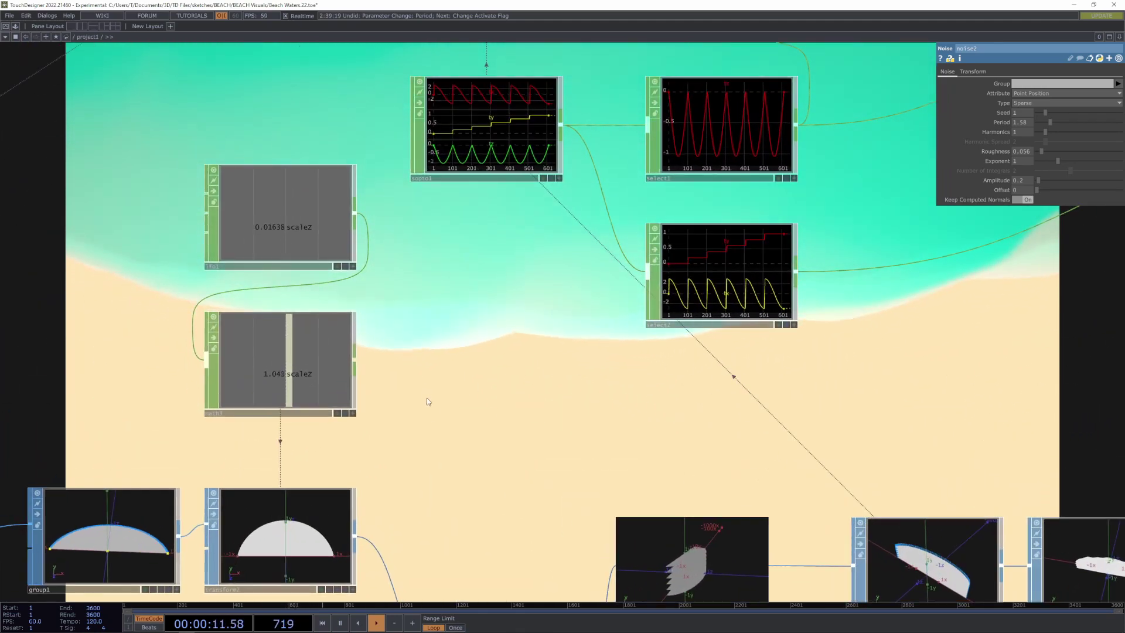
pyautogui.moveTo(428, 401); pyautogui.dragTo(524, 321)
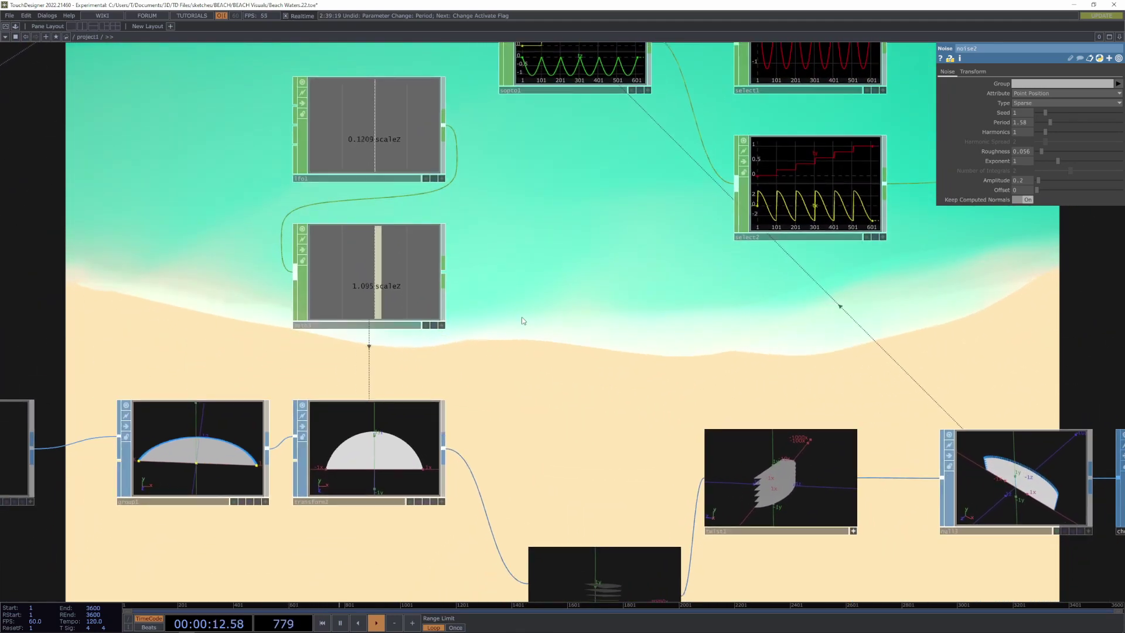
pyautogui.click(389, 293)
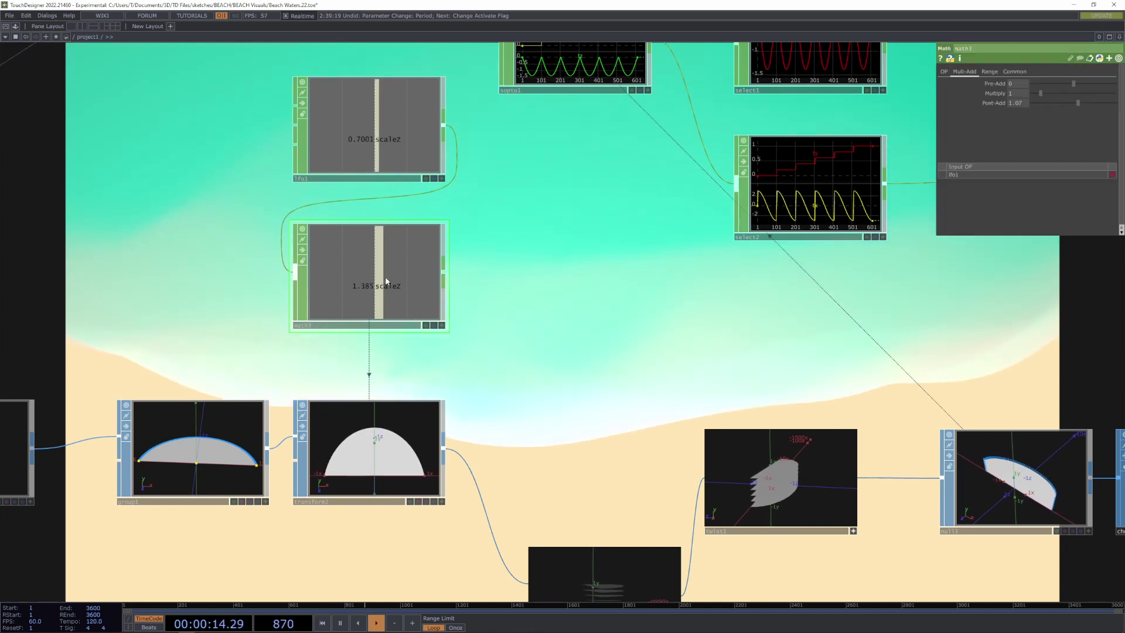
pyautogui.click(365, 136)
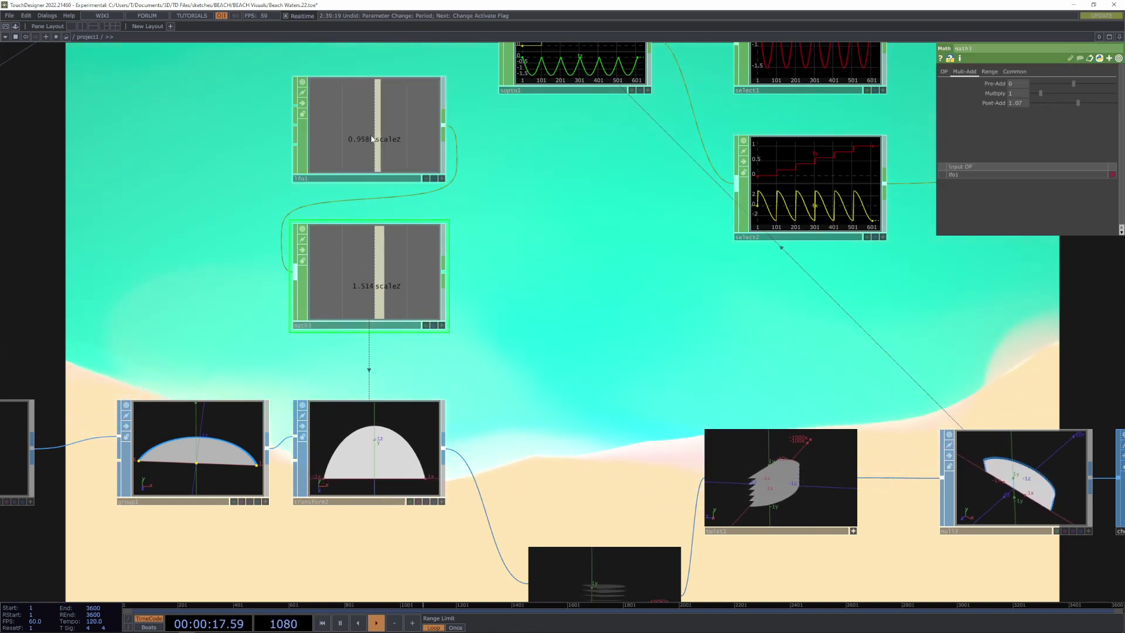
# Show the transform2 SOP's parameters and expand its Scale to reveal the expression that references the Math CHOP's scaleZ channel
pyautogui.click(379, 479)
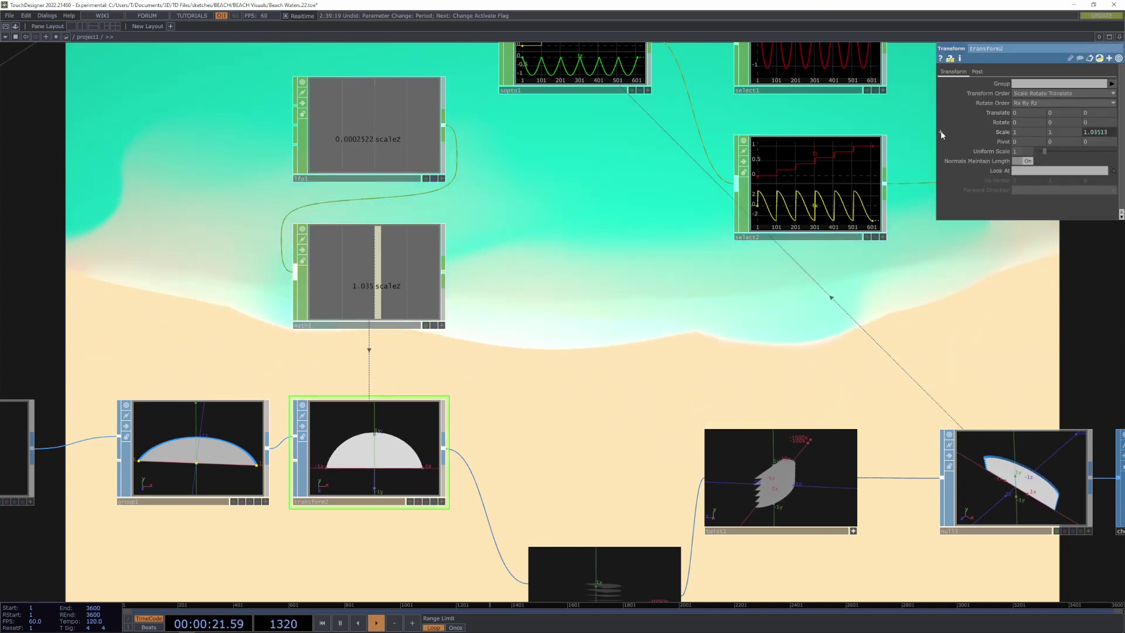
pyautogui.click(1001, 132)
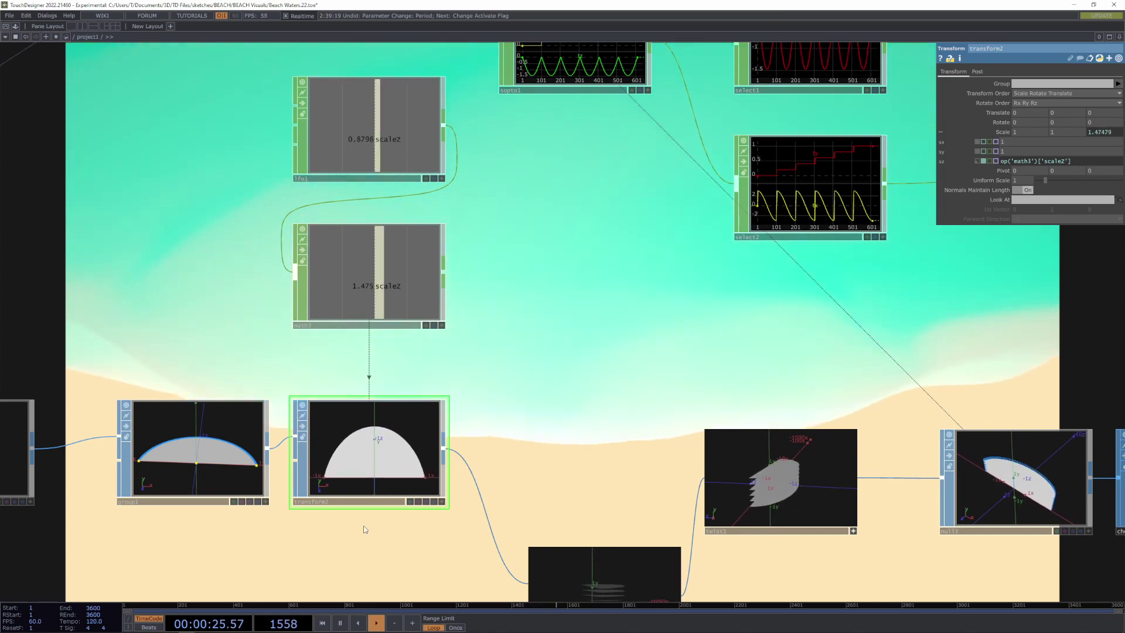
pyautogui.scroll(-5, 364, 529)
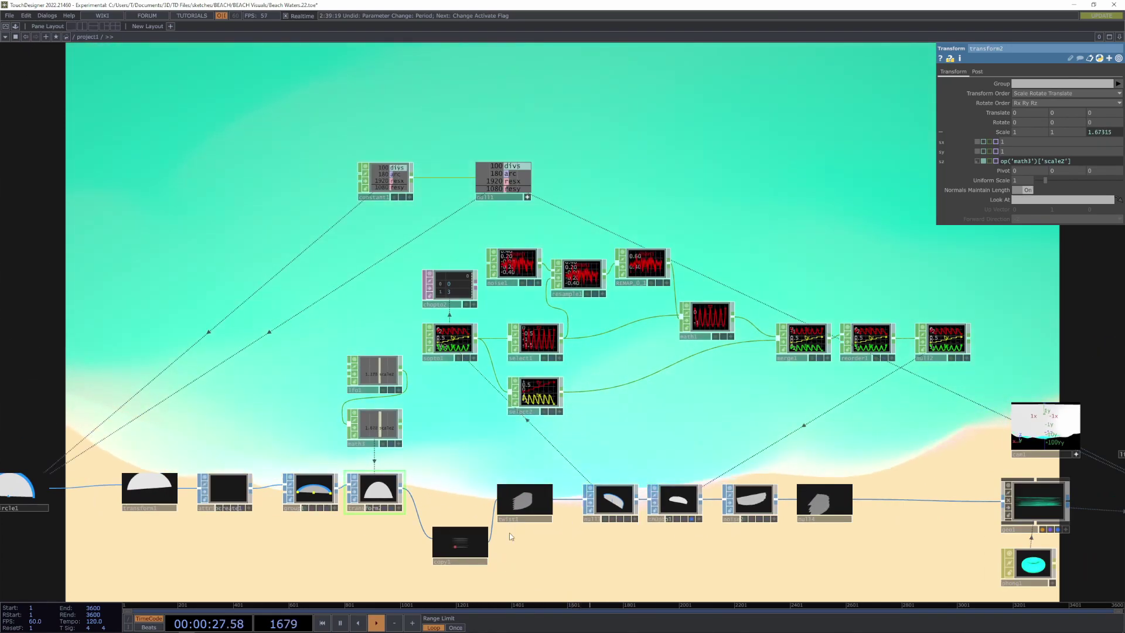
# Show the lfo1 CHOP's parameters and view its waveform Type options, keeping Gaussian
pyautogui.scroll(8, 434, 488)
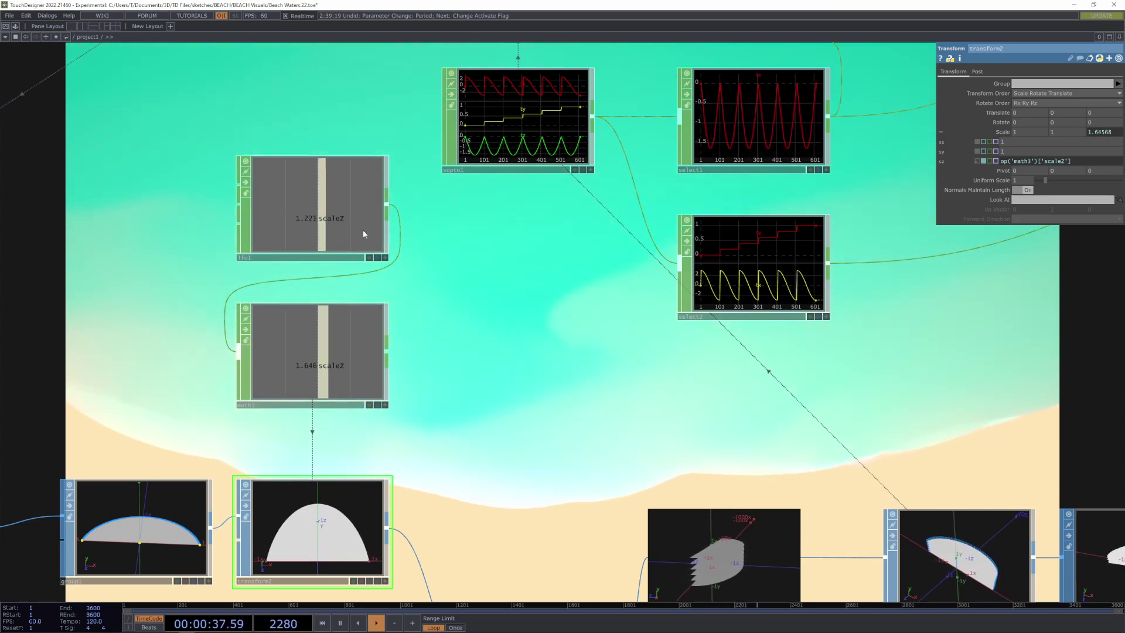
pyautogui.click(317, 247)
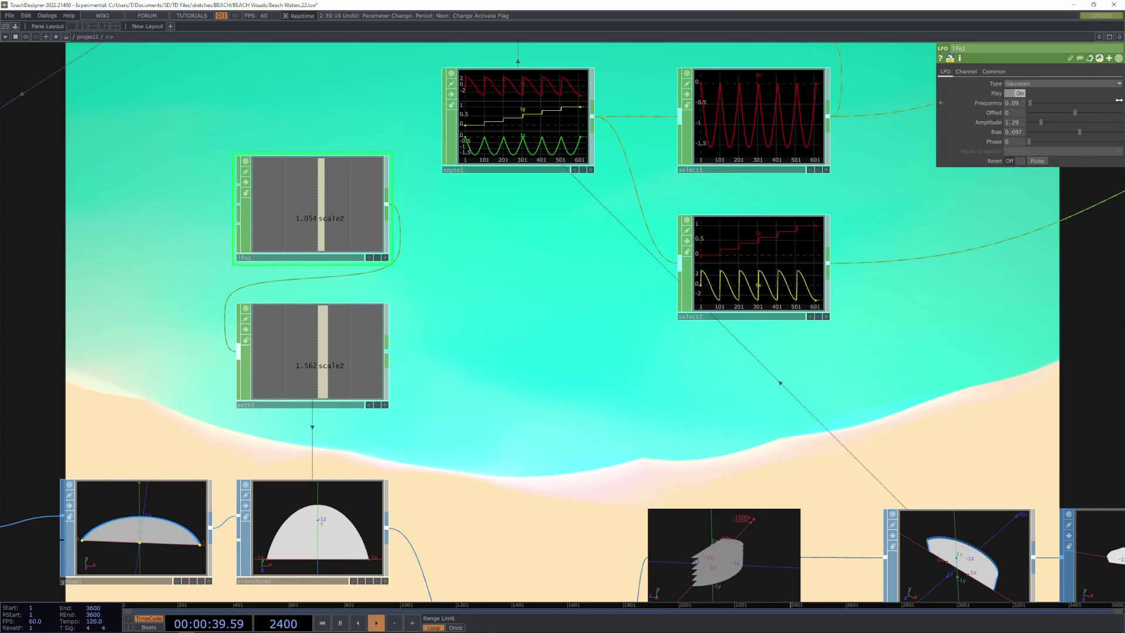
pyautogui.click(1027, 83)
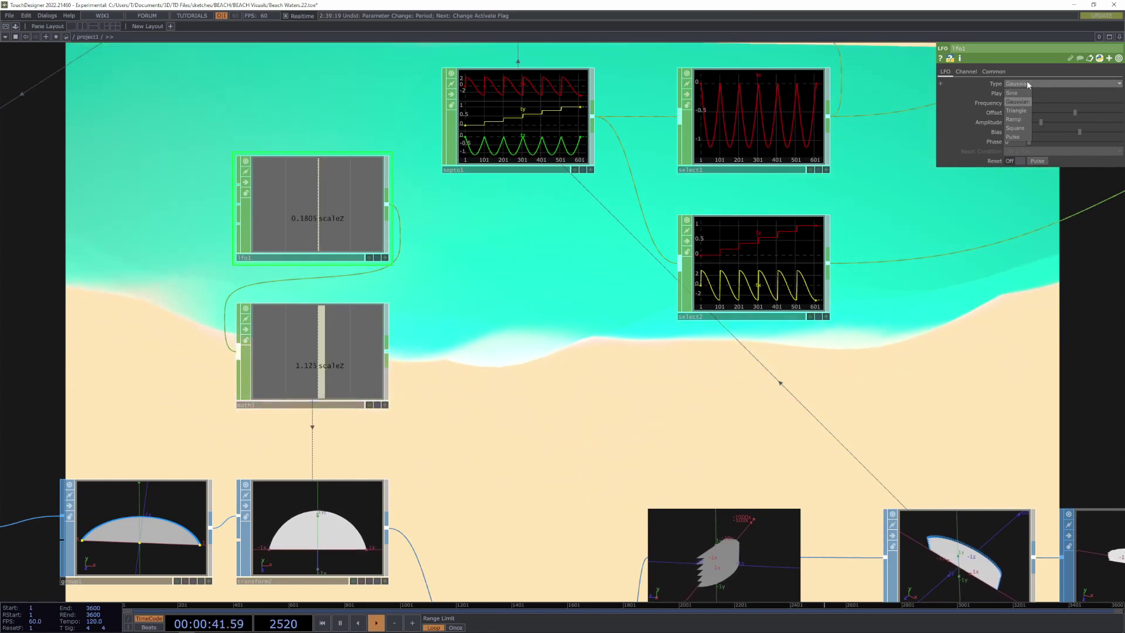
pyautogui.click(1027, 83)
# Follow the network from the wave SOPs through geo1, cam1 and light1 to the render1 TOP
pyautogui.moveTo(911, 326); pyautogui.dragTo(614, 271)
pyautogui.scroll(-5, 586, 249)
pyautogui.moveTo(977, 429); pyautogui.dragTo(352, 391)
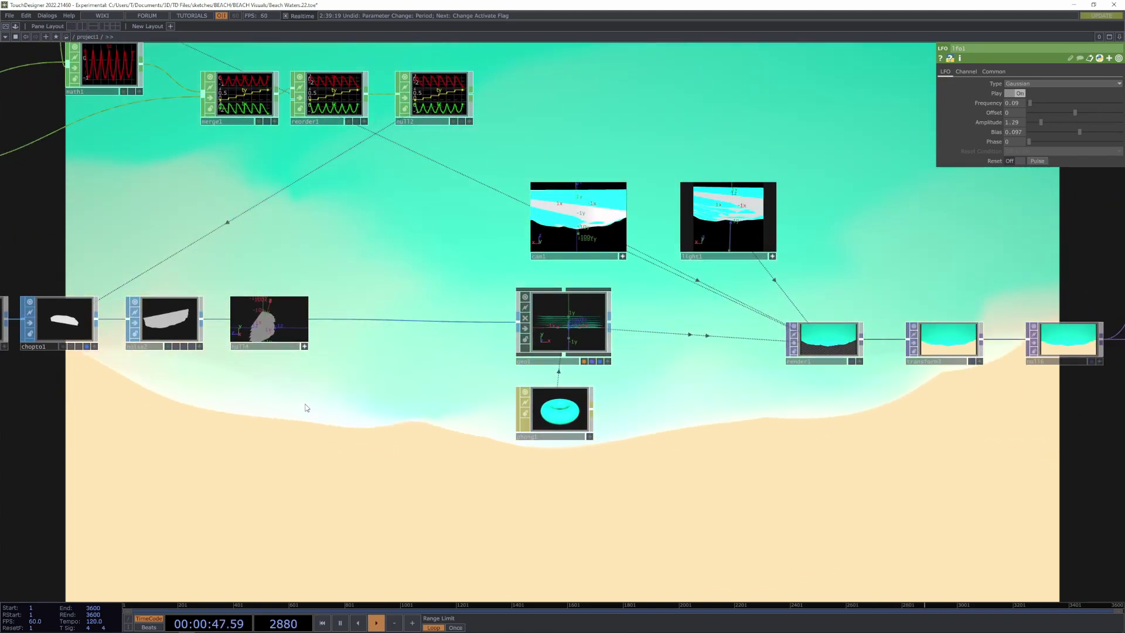
pyautogui.moveTo(306, 408); pyautogui.dragTo(461, 426)
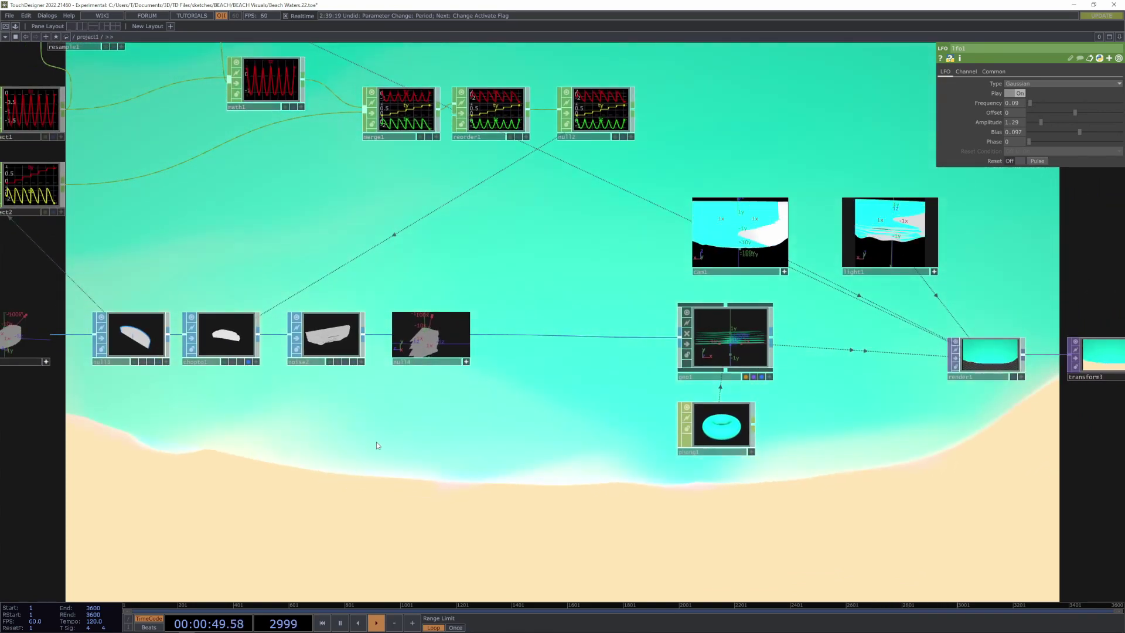
pyautogui.moveTo(340, 464); pyautogui.dragTo(400, 464)
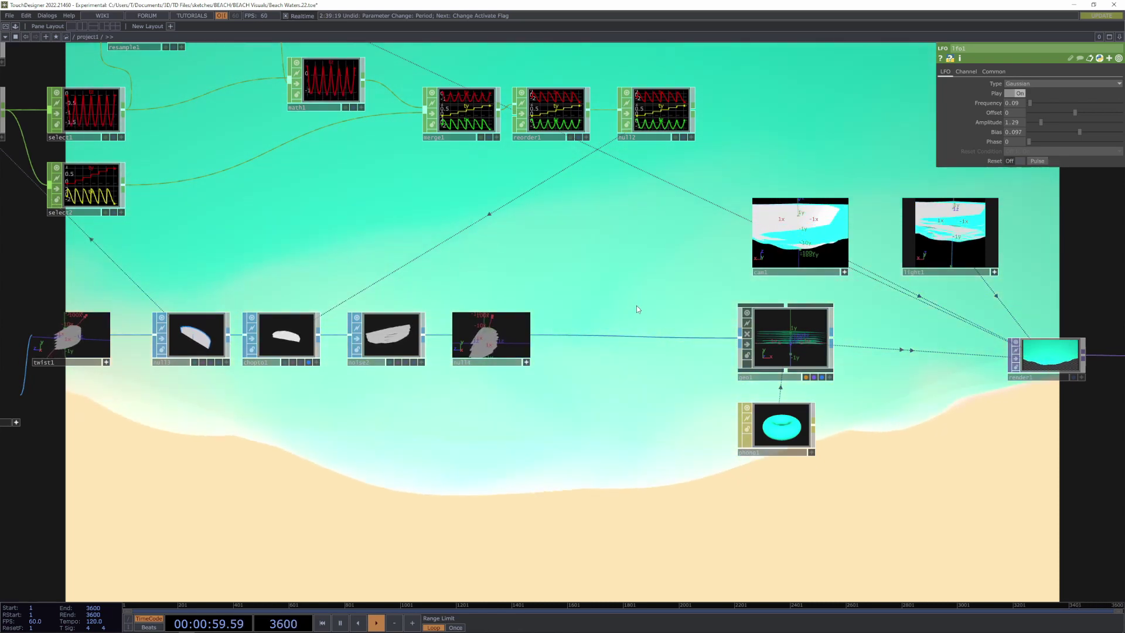
pyautogui.moveTo(627, 412); pyautogui.dragTo(427, 386)
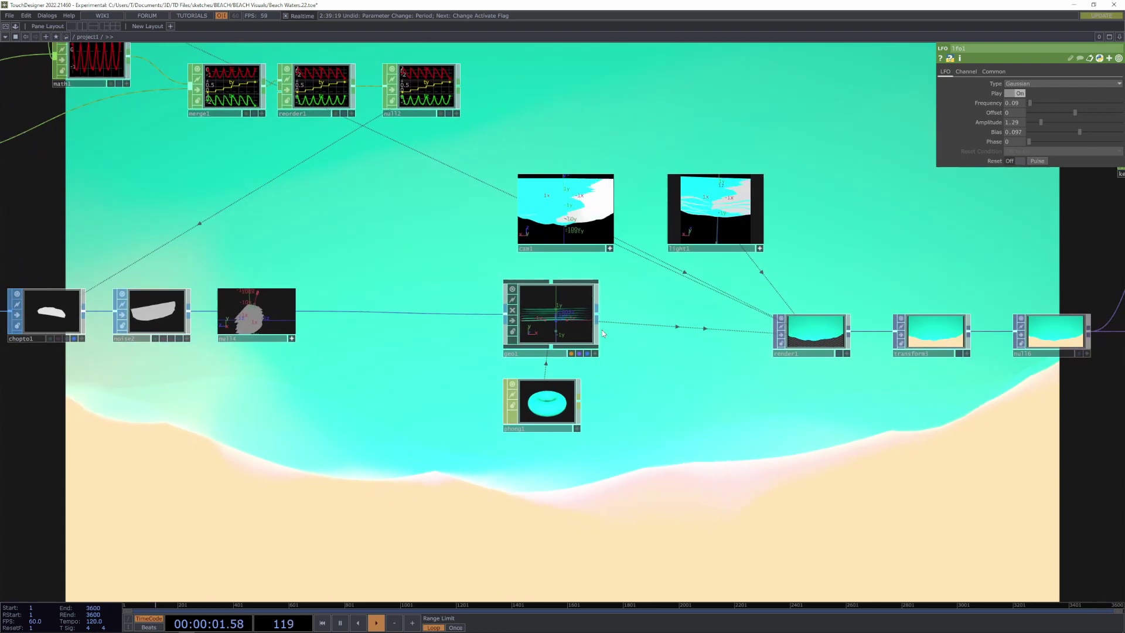
pyautogui.moveTo(674, 408); pyautogui.dragTo(370, 397)
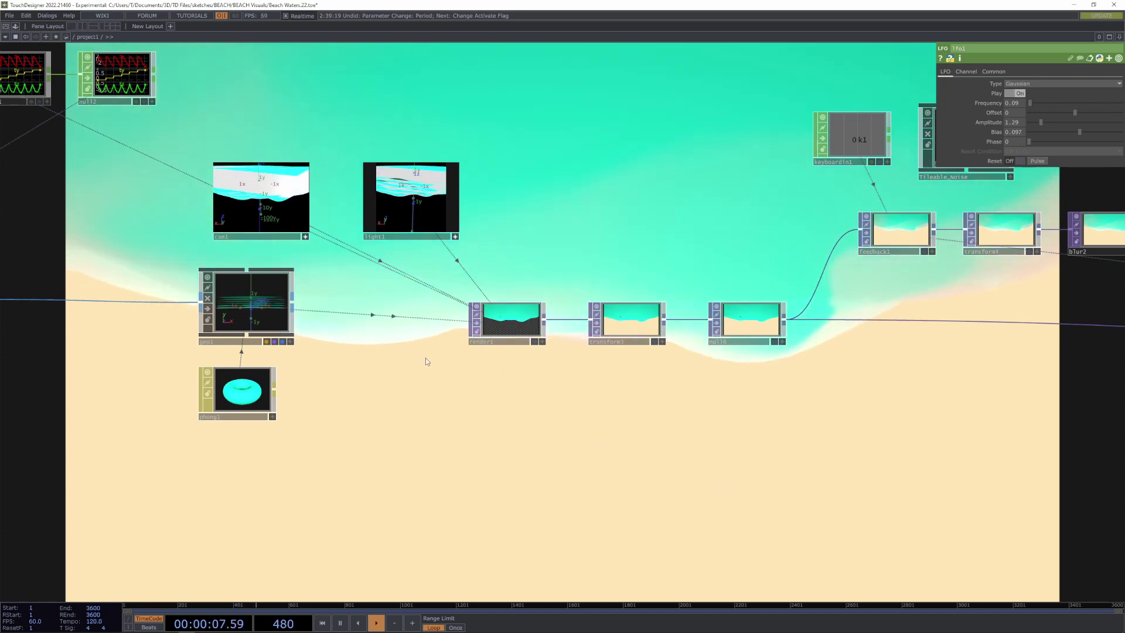
# Examine the camera, light and geometry components up close, and show the parameters of the phong1 material
pyautogui.scroll(5, 302, 241)
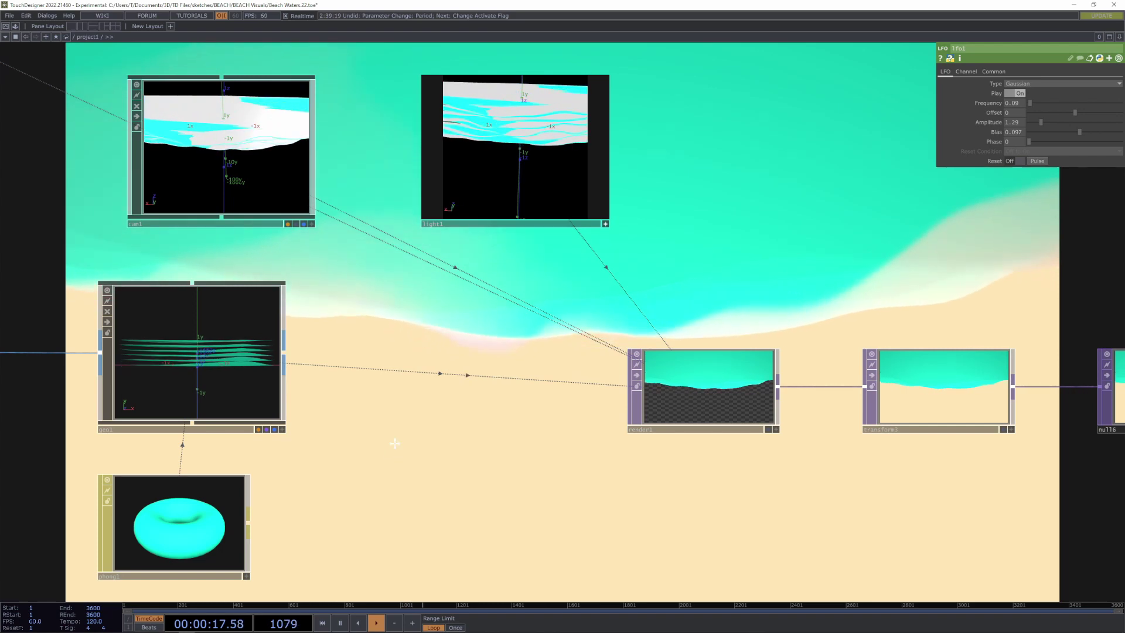
pyautogui.moveTo(394, 444); pyautogui.dragTo(431, 301)
pyautogui.click(153, 349)
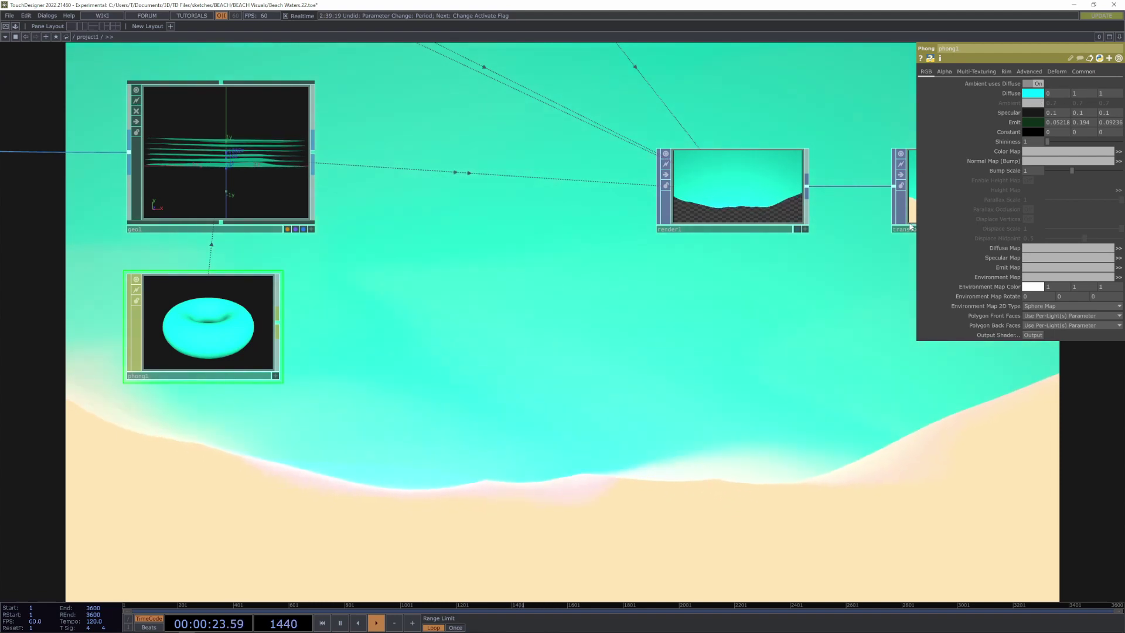
# Preview the render1 TOP as the network background, and turn its background display off again
pyautogui.moveTo(670, 358); pyautogui.dragTo(289, 465)
pyautogui.scroll(-2, 452, 414)
pyautogui.scroll(7, 396, 305)
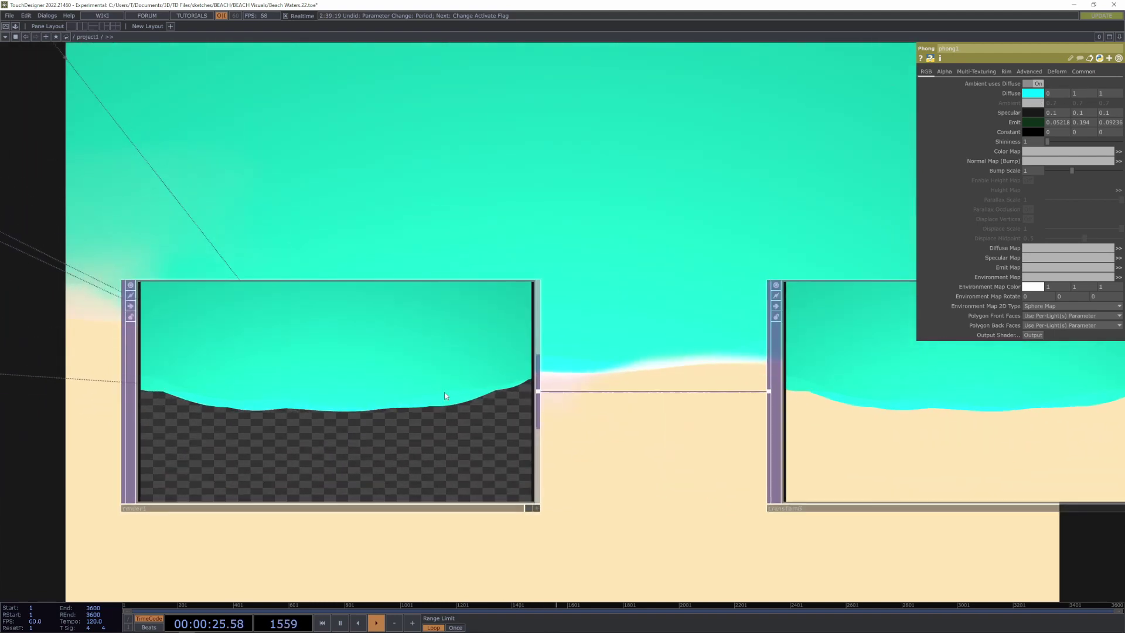
pyautogui.click(528, 509)
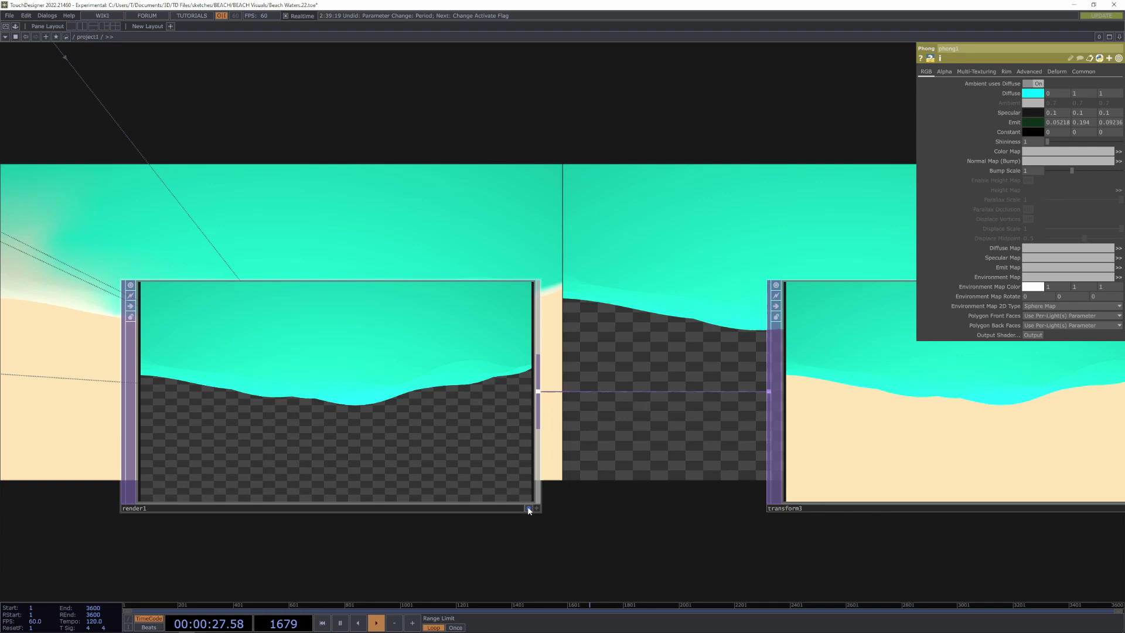
pyautogui.click(528, 509)
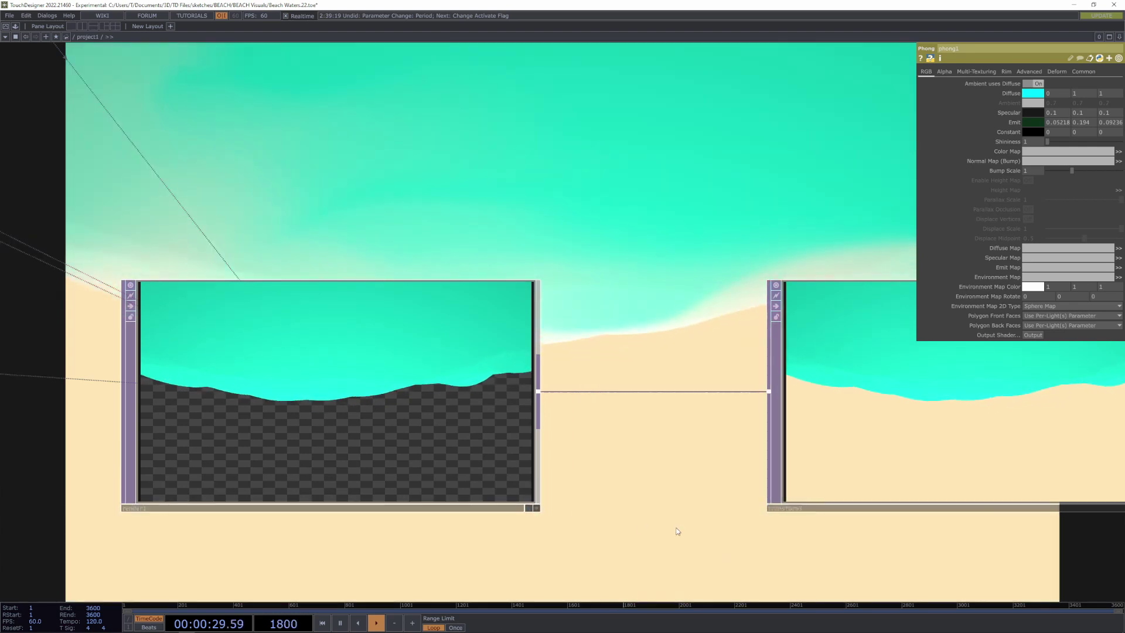
# Show the parameters of the transform3 TOP, including its sand background color composited behind the render
pyautogui.moveTo(676, 527); pyautogui.dragTo(450, 349)
pyautogui.scroll(-3, 449, 349)
pyautogui.moveTo(547, 385); pyautogui.dragTo(390, 387)
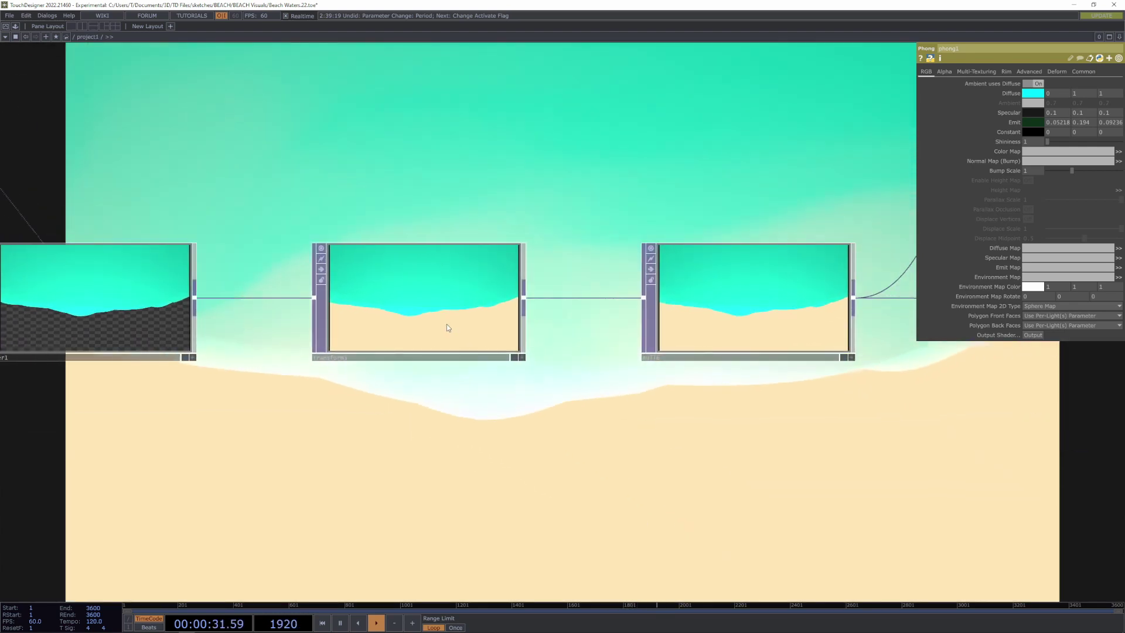
pyautogui.click(447, 326)
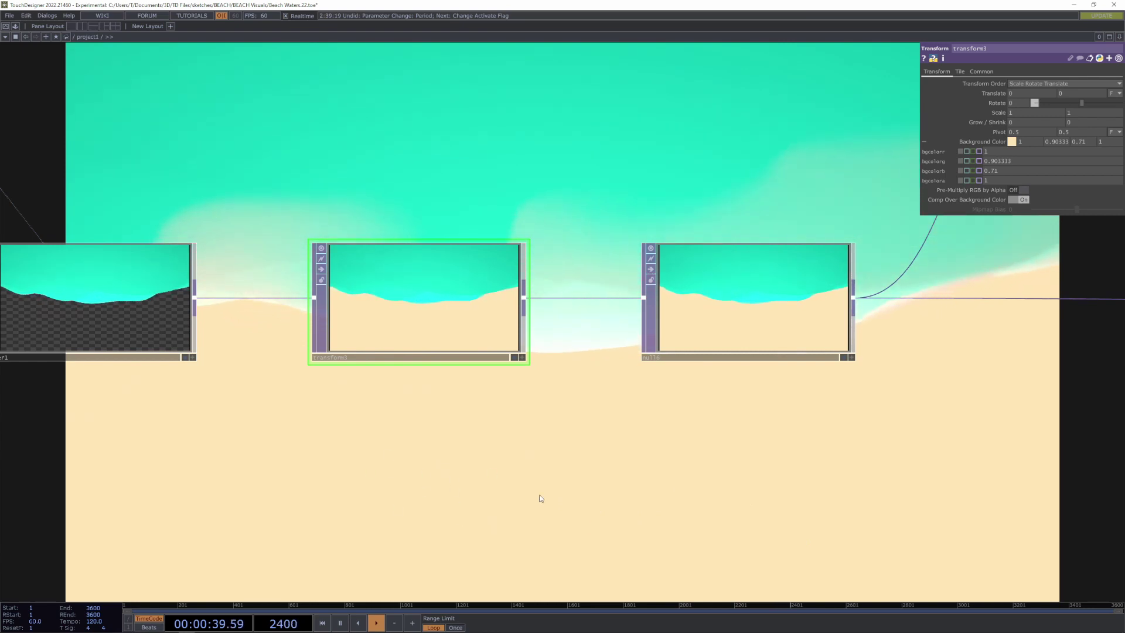
# Select the null6 TOP and survey the feedback1, transform4, blur2 and displace2 branch that starts from it
pyautogui.moveTo(540, 499); pyautogui.dragTo(276, 482)
pyautogui.moveTo(517, 396); pyautogui.dragTo(304, 515)
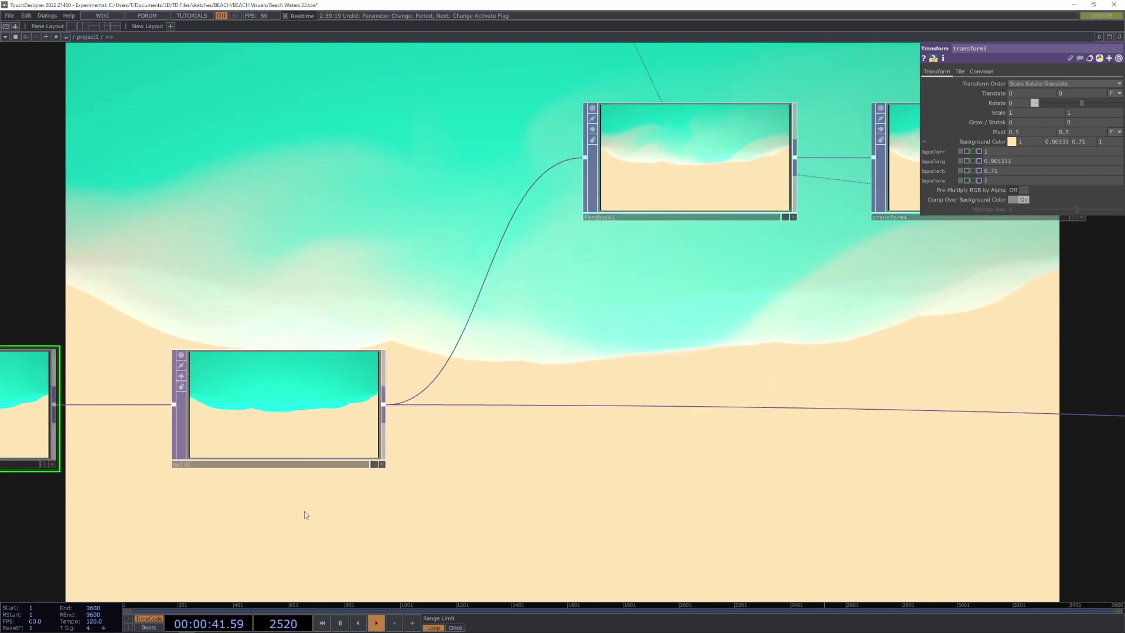
pyautogui.click(272, 409)
pyautogui.moveTo(472, 458); pyautogui.dragTo(94, 475)
pyautogui.scroll(-5, 383, 425)
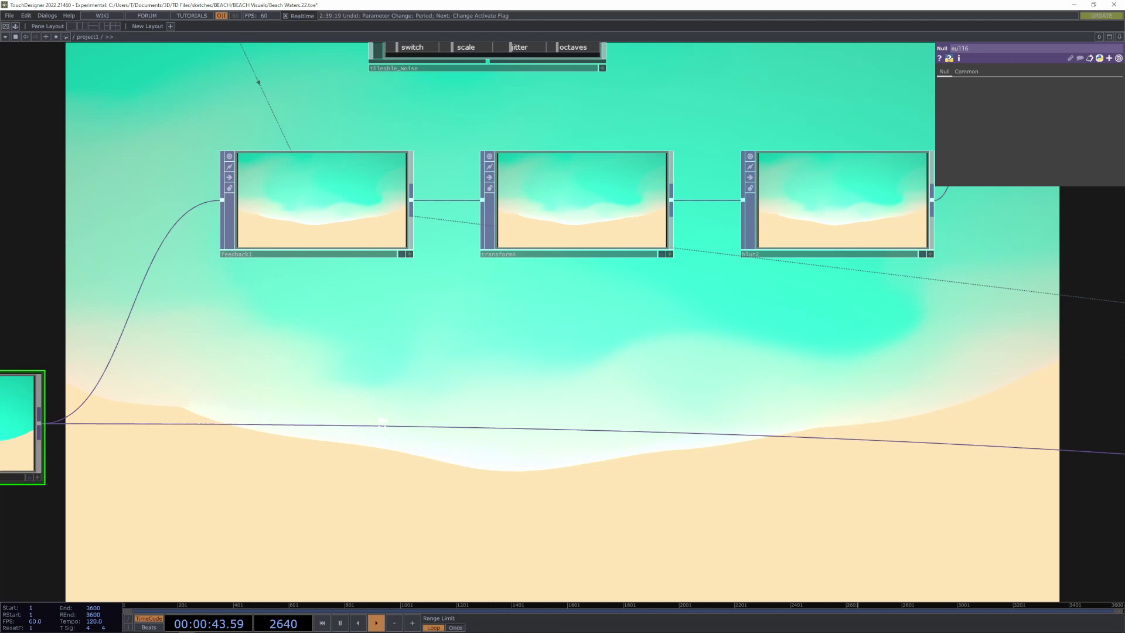
pyautogui.moveTo(535, 400); pyautogui.dragTo(443, 433)
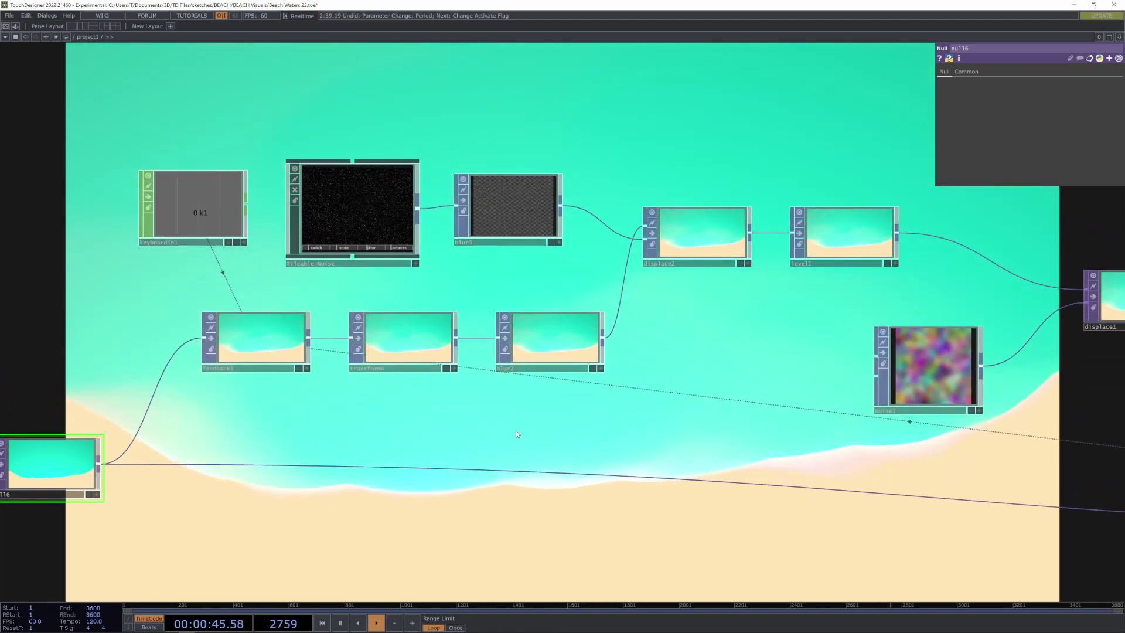
pyautogui.moveTo(534, 423); pyautogui.dragTo(466, 420)
pyautogui.moveTo(174, 423); pyautogui.dragTo(424, 418)
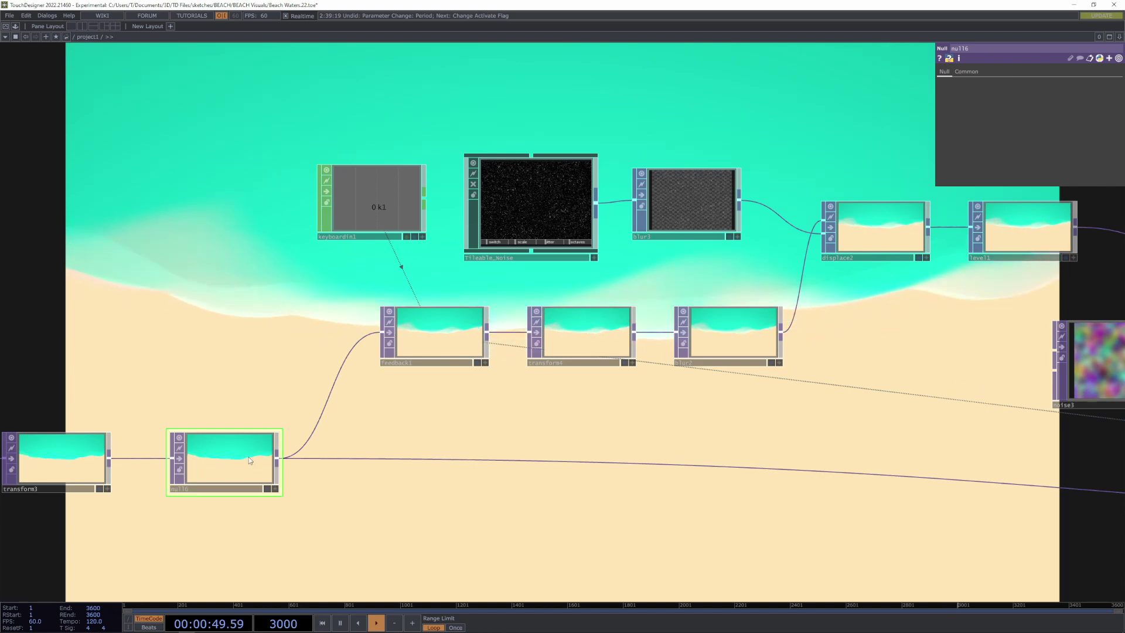
# Examine the null6 shoreline image up close, and bring the feedback1 TOP and its neighbours into view
pyautogui.scroll(6, 252, 457)
pyautogui.scroll(3, 279, 441)
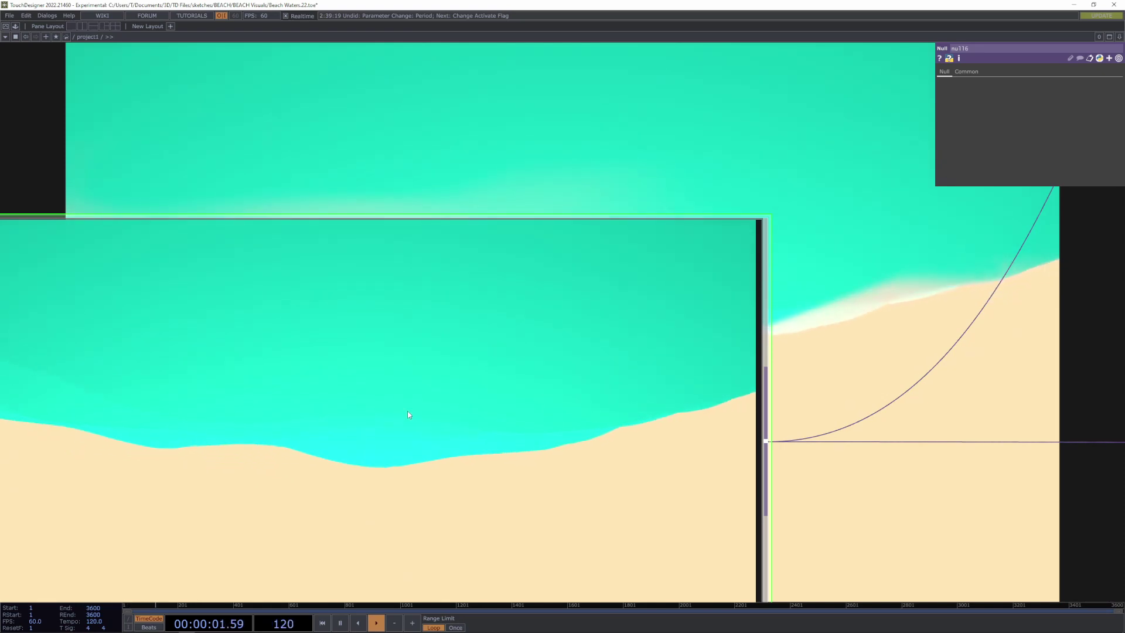
pyautogui.scroll(-3, 414, 413)
pyautogui.scroll(-6, 711, 454)
pyautogui.moveTo(777, 428); pyautogui.dragTo(434, 544)
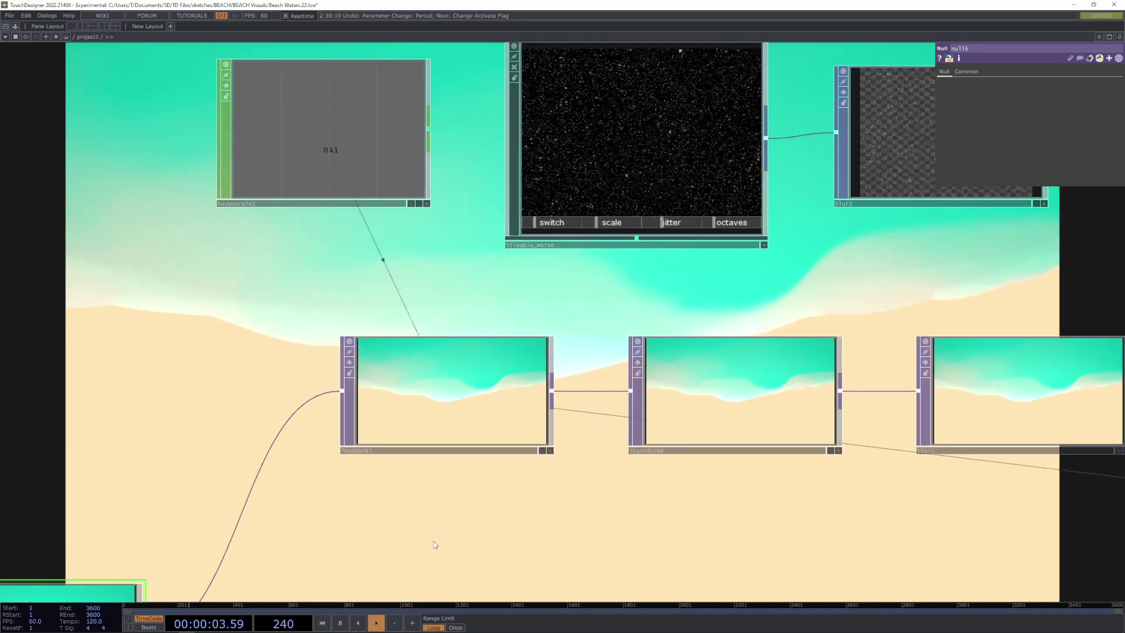
# Show the parameters of the transform4 TOP and of the blur2 TOP in the feedback branch
pyautogui.moveTo(654, 567); pyautogui.dragTo(307, 510)
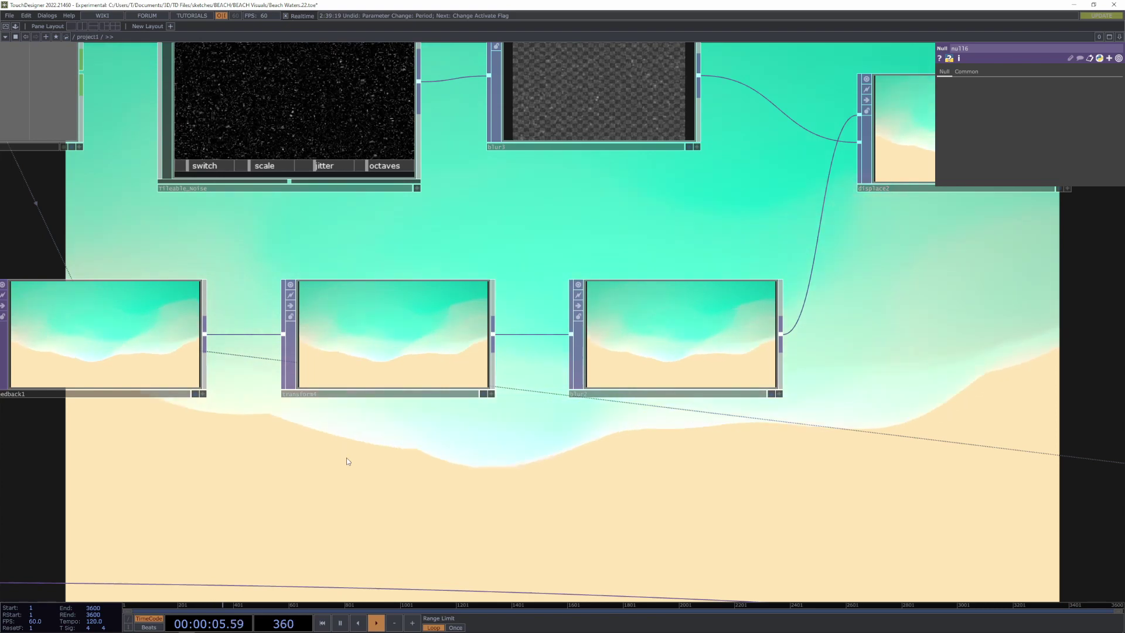
pyautogui.scroll(-2, 566, 463)
pyautogui.moveTo(465, 476); pyautogui.dragTo(343, 386)
pyautogui.click(335, 299)
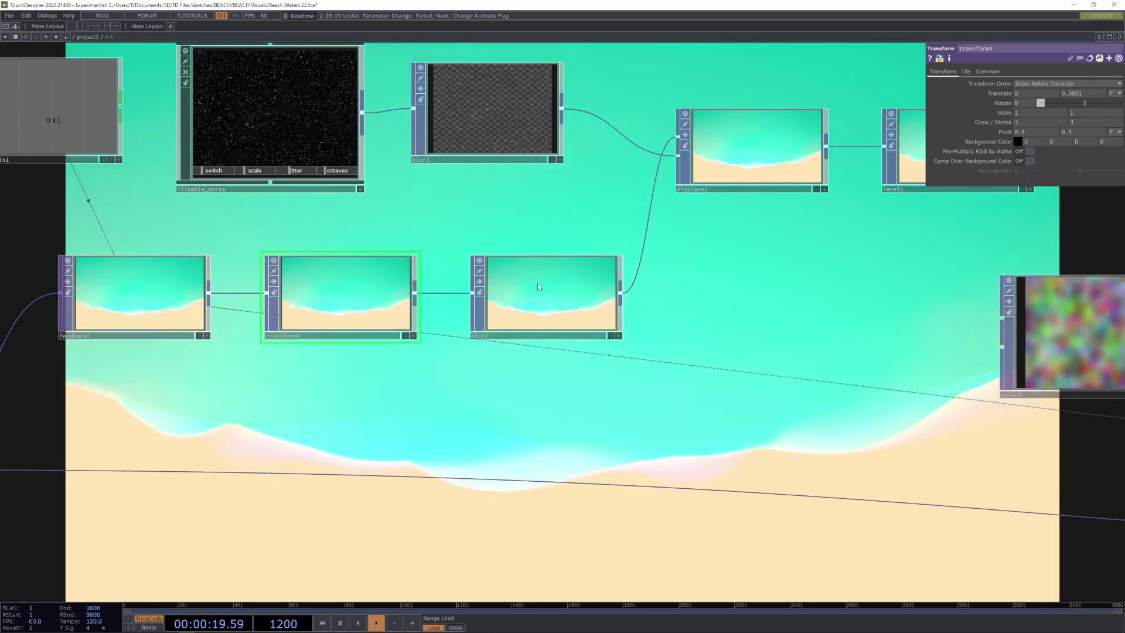
pyautogui.click(607, 276)
pyautogui.moveTo(624, 323); pyautogui.dragTo(363, 387)
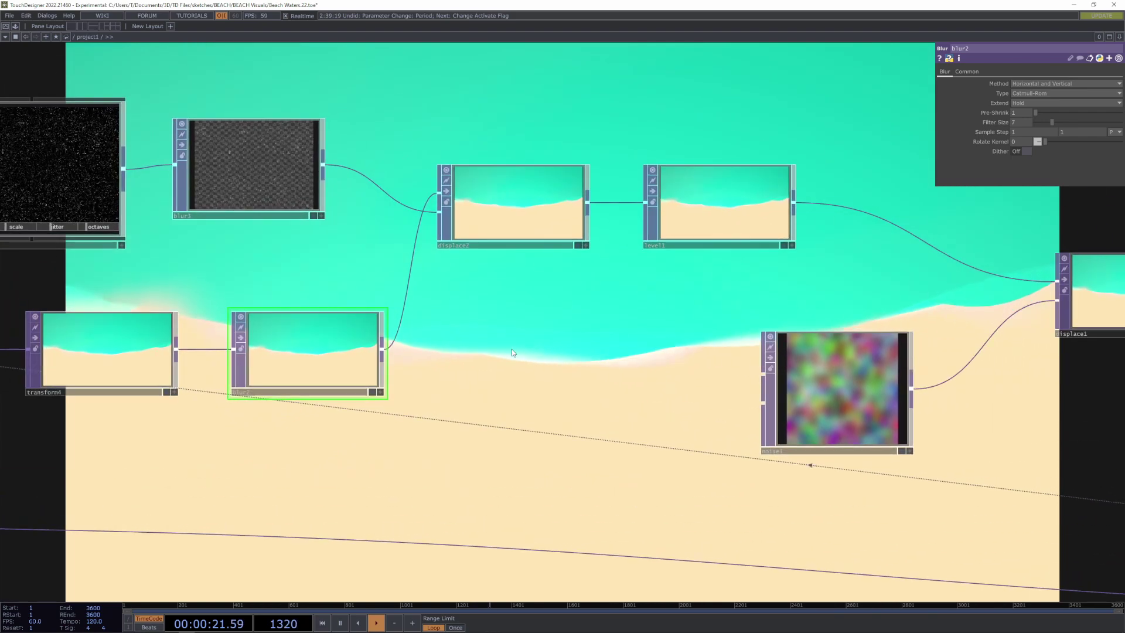
pyautogui.moveTo(514, 347); pyautogui.dragTo(507, 352)
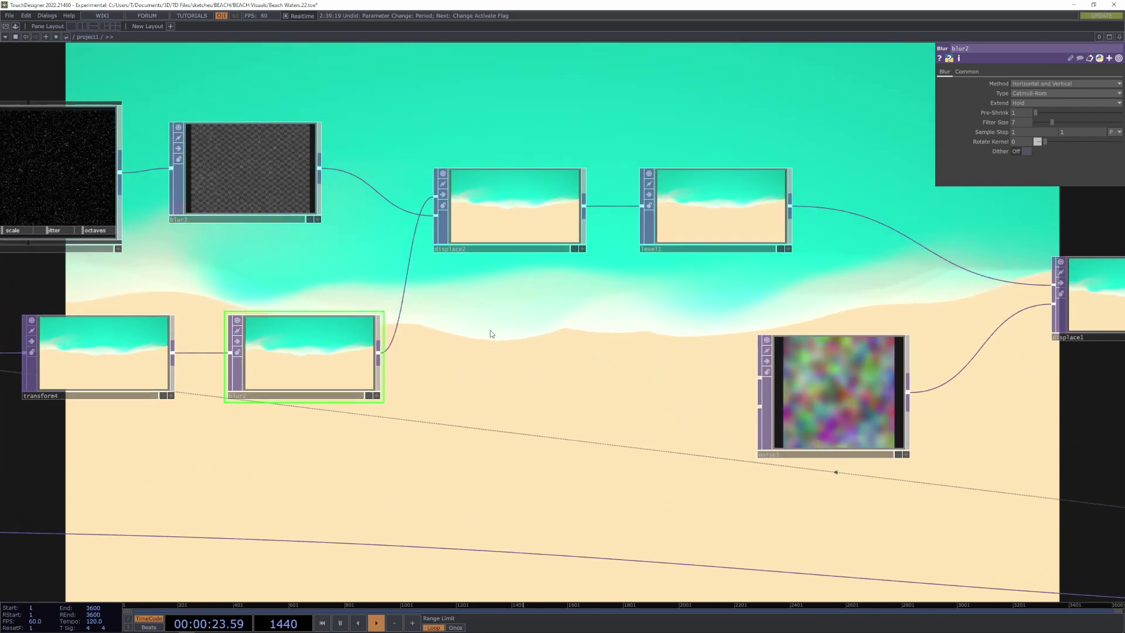
# Review the displace2 TOP's parameters and its noise input, and bypass the node temporarily to compare the waves
pyautogui.click(475, 222)
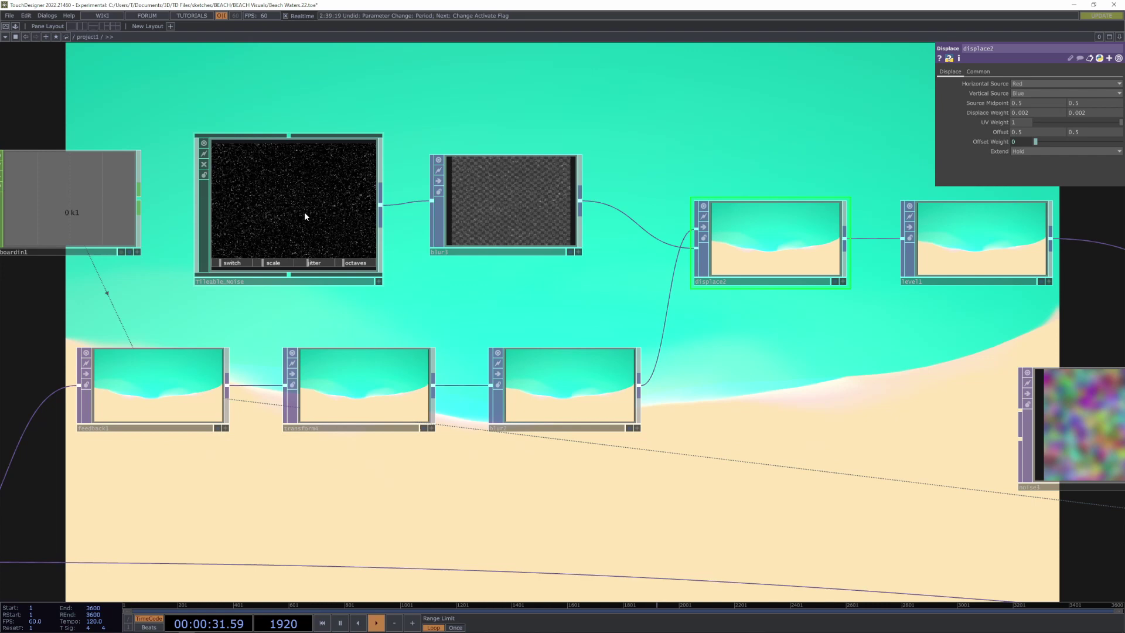
pyautogui.moveTo(520, 297); pyautogui.dragTo(217, 325)
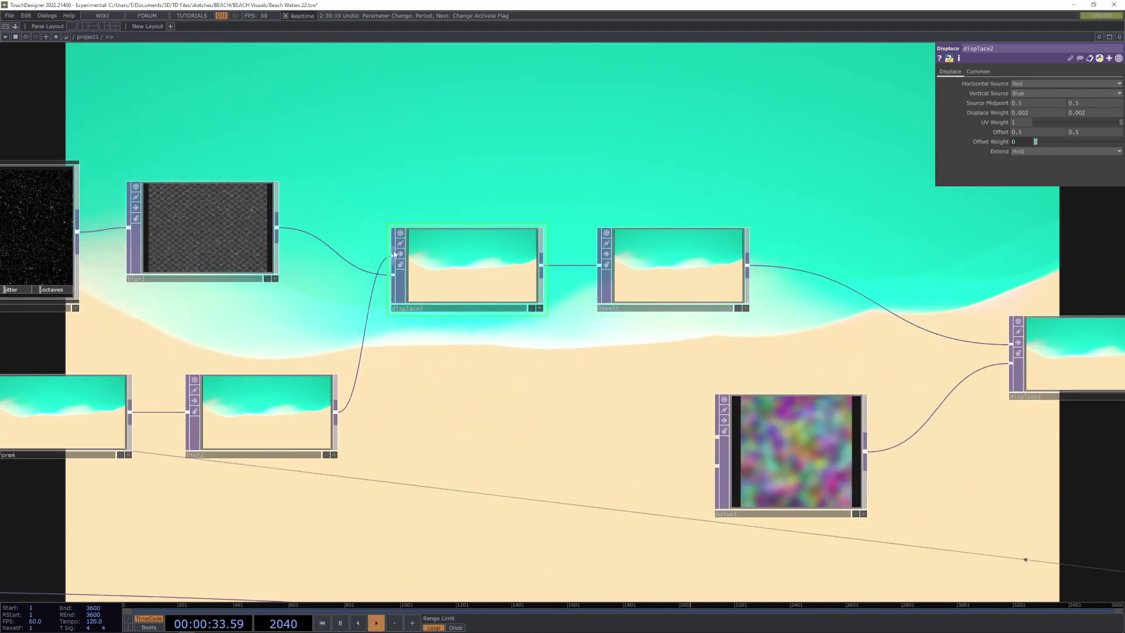
pyautogui.moveTo(350, 333); pyautogui.dragTo(142, 312)
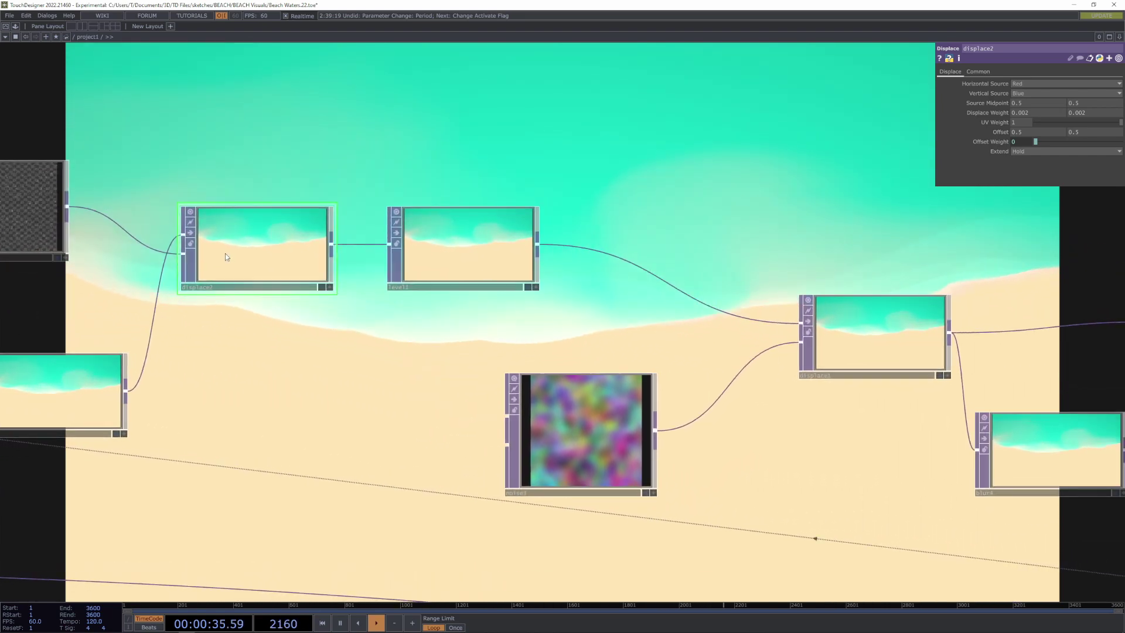
pyautogui.scroll(5, 266, 260)
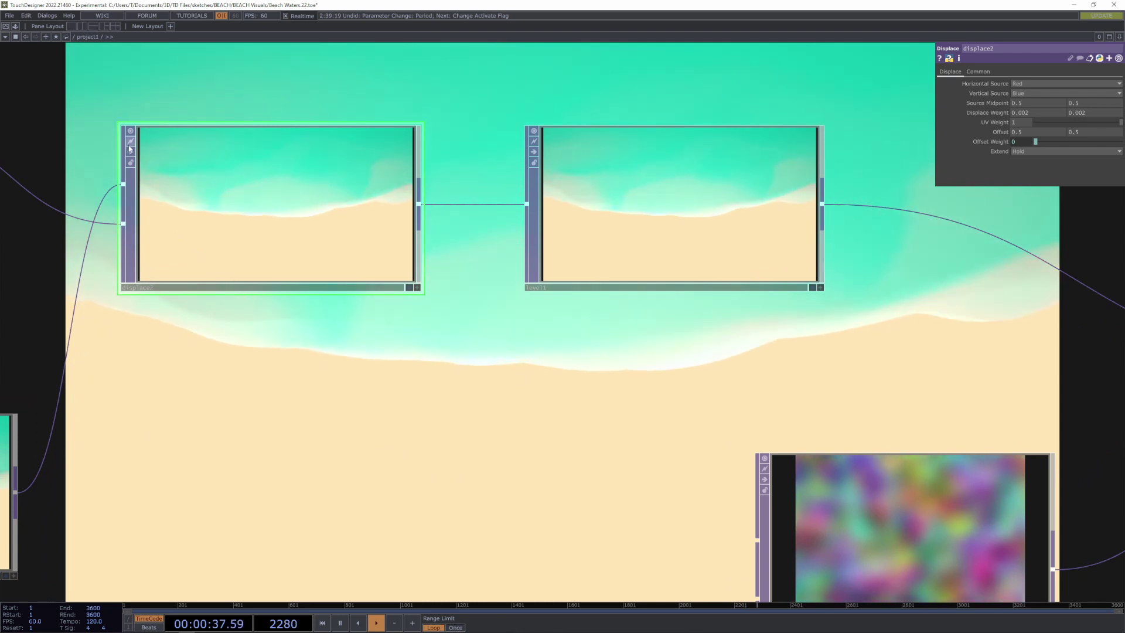
pyautogui.click(131, 153)
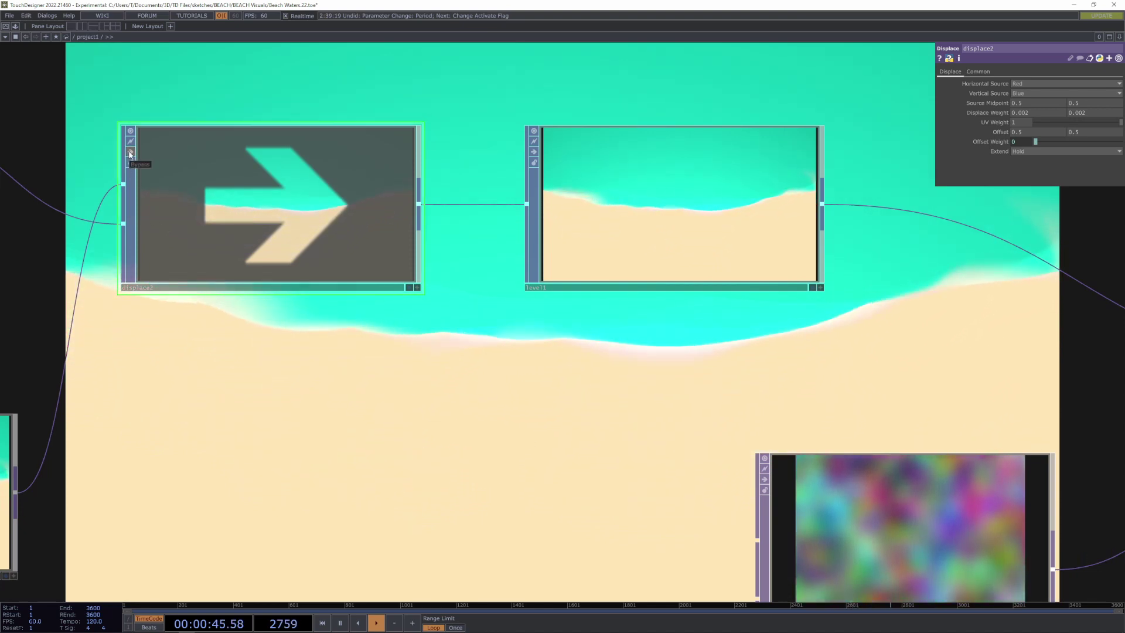
pyautogui.click(130, 152)
# Show the level1 TOP's Opacity parameter and bypass the node temporarily to compare the feedback trails
pyautogui.moveTo(594, 387); pyautogui.dragTo(565, 472)
pyautogui.moveTo(575, 430); pyautogui.dragTo(391, 379)
pyautogui.scroll(-3, 523, 335)
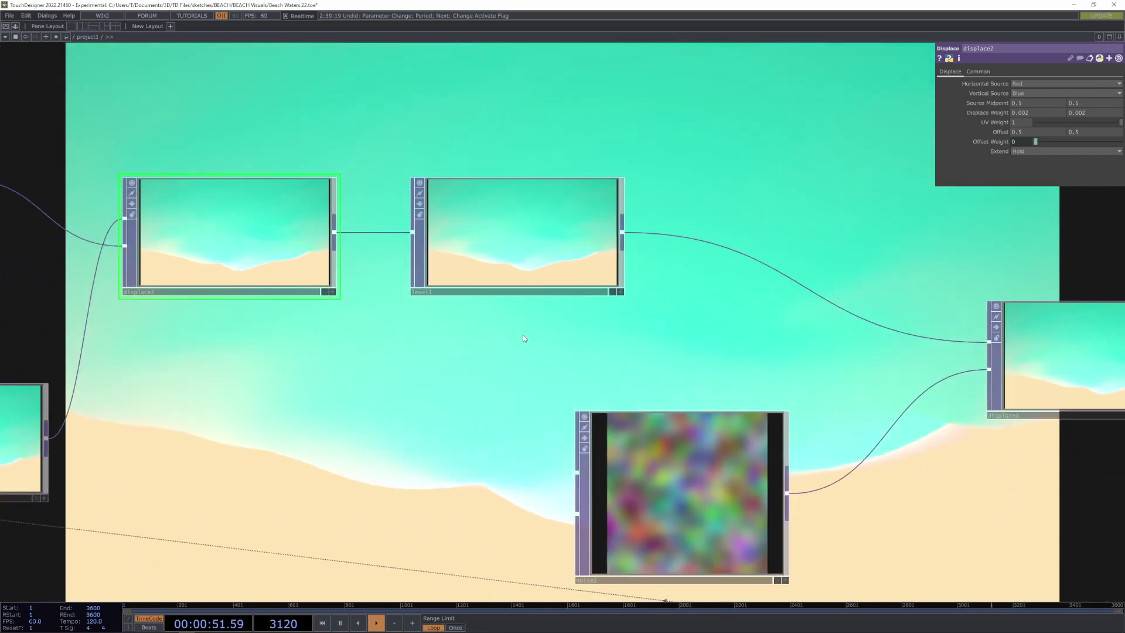
pyautogui.moveTo(523, 335); pyautogui.dragTo(439, 328)
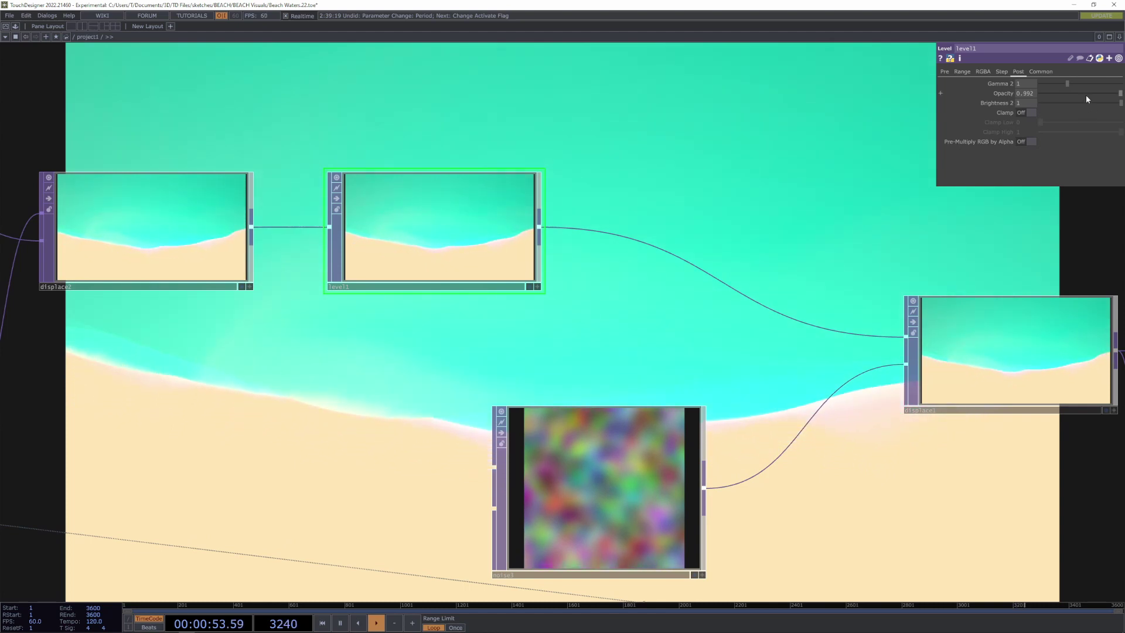
pyautogui.click(335, 198)
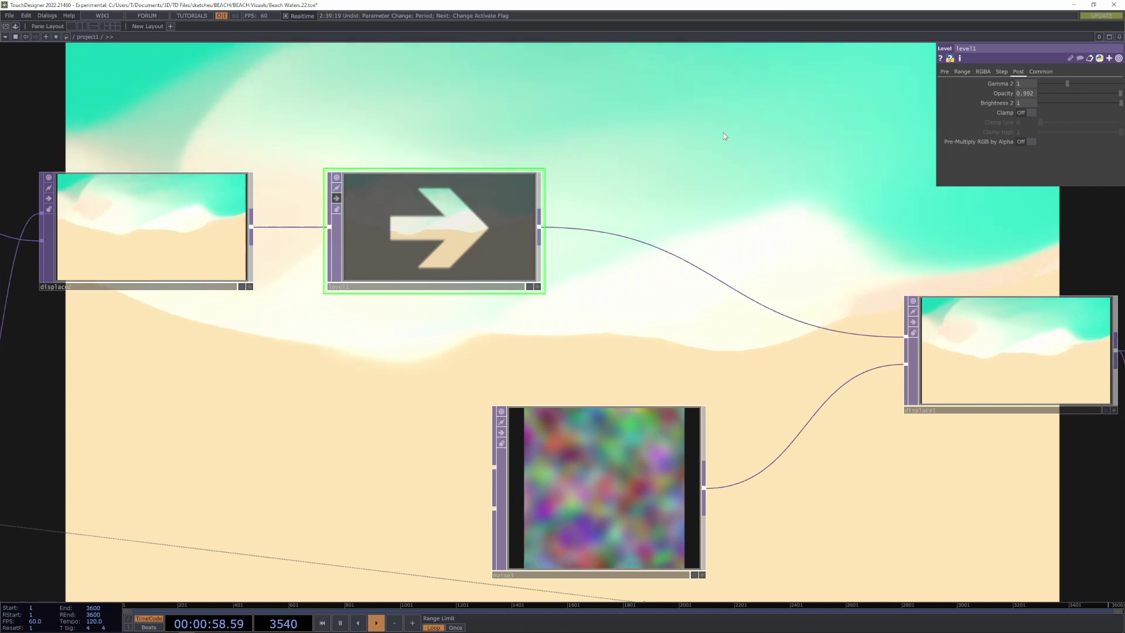
pyautogui.click(337, 199)
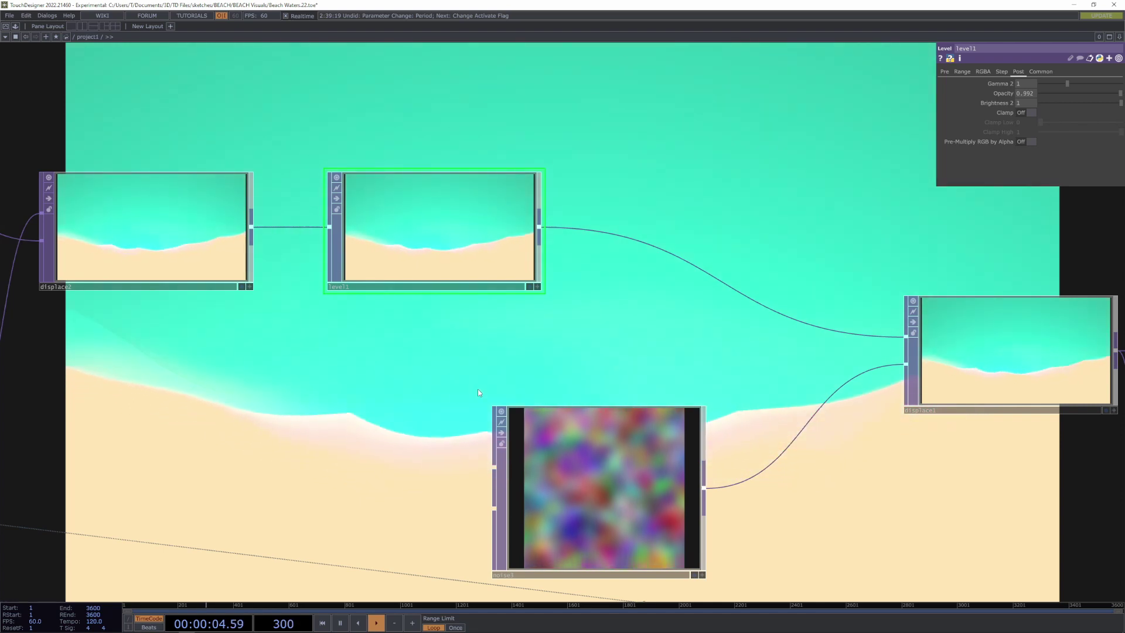
# Bring the displace1 TOP with its noise input into view, and switch its bypass on and off again
pyautogui.moveTo(508, 311); pyautogui.dragTo(178, 250)
pyautogui.moveTo(635, 382); pyautogui.dragTo(539, 224)
pyautogui.click(496, 126)
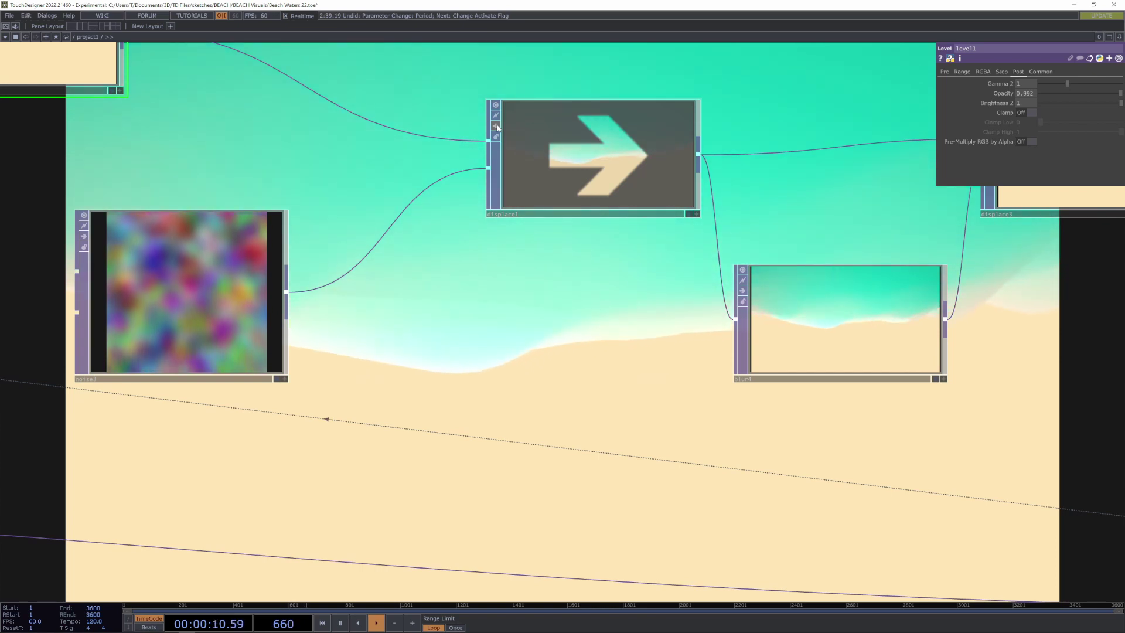
pyautogui.click(496, 127)
# Show the parameters of the blur4 TOP and of the displace3 TOP that it feeds
pyautogui.moveTo(593, 283); pyautogui.dragTo(297, 302)
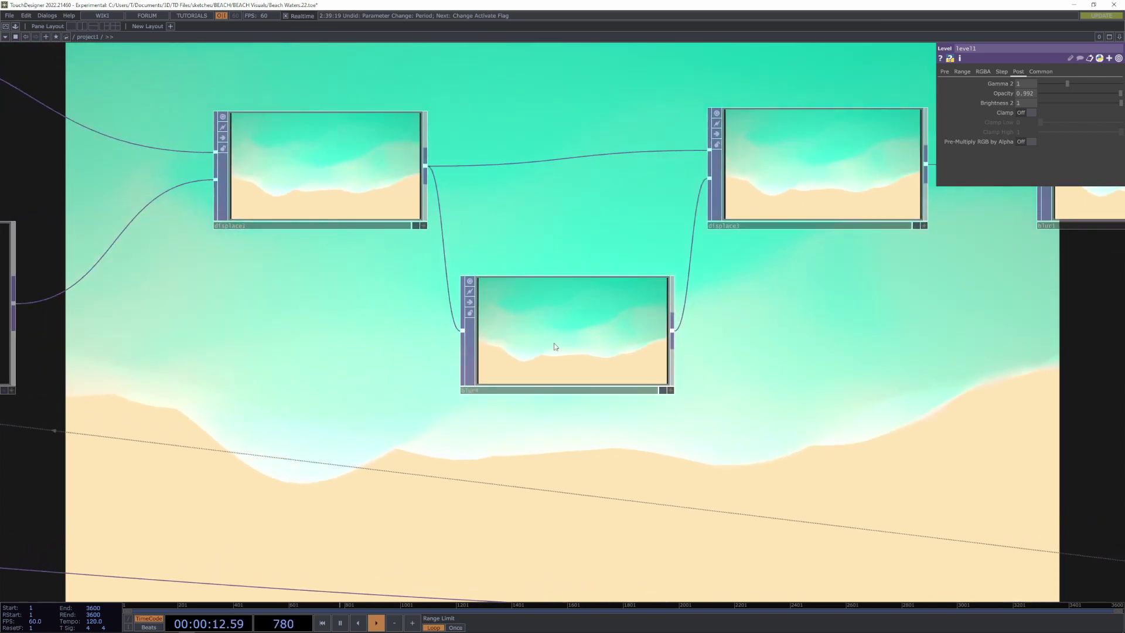
pyautogui.click(554, 346)
pyautogui.moveTo(713, 286); pyautogui.dragTo(432, 329)
pyautogui.click(578, 208)
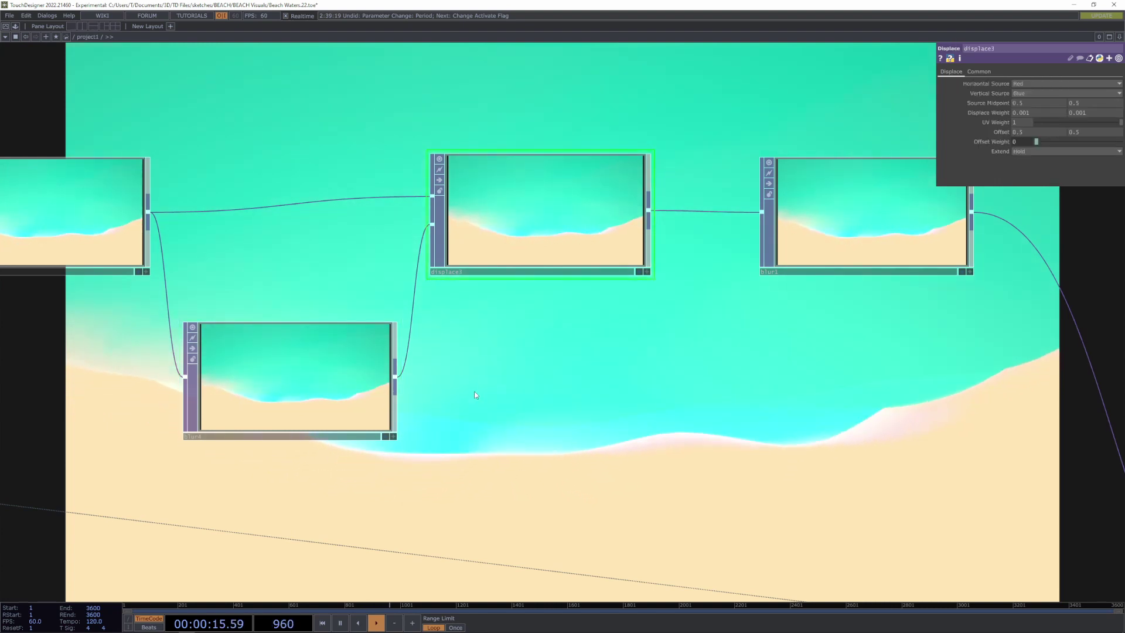
pyautogui.click(304, 404)
pyautogui.click(531, 192)
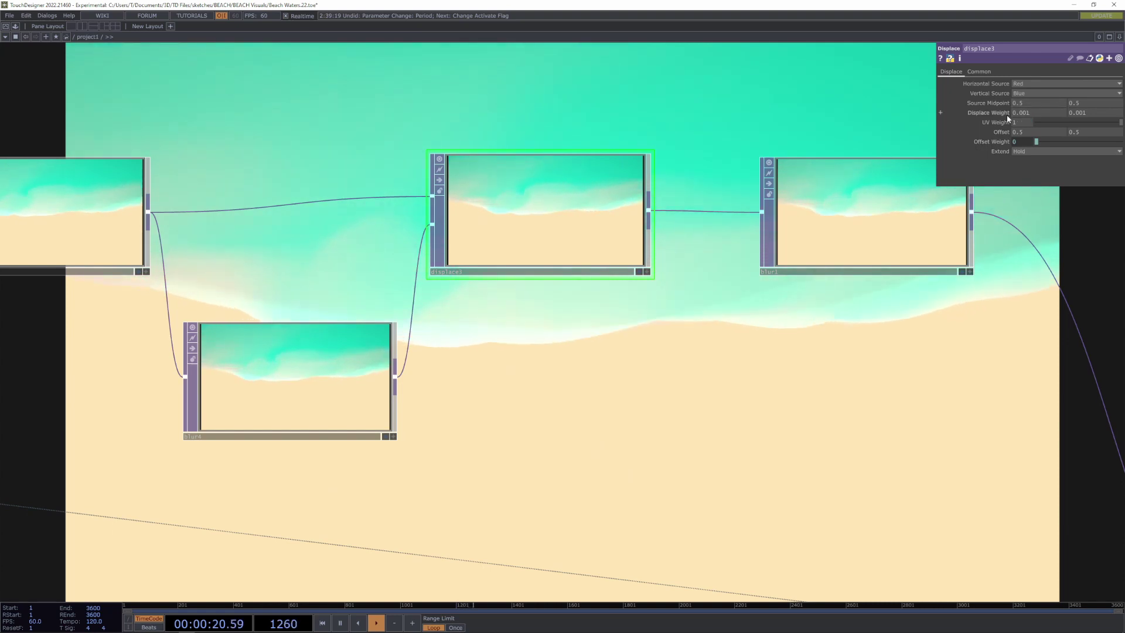
# Check the Displace Weight of the displace1 TOP and show the parameters of the blur1 TOP
pyautogui.moveTo(413, 148); pyautogui.dragTo(740, 158)
pyautogui.click(389, 220)
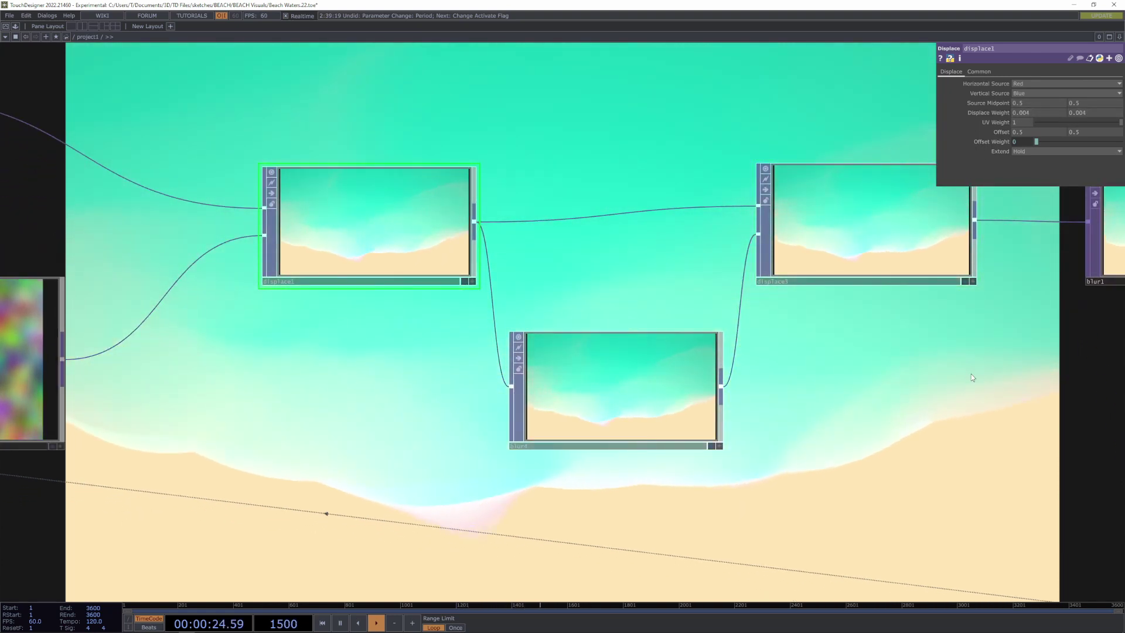
pyautogui.moveTo(971, 374); pyautogui.dragTo(482, 365)
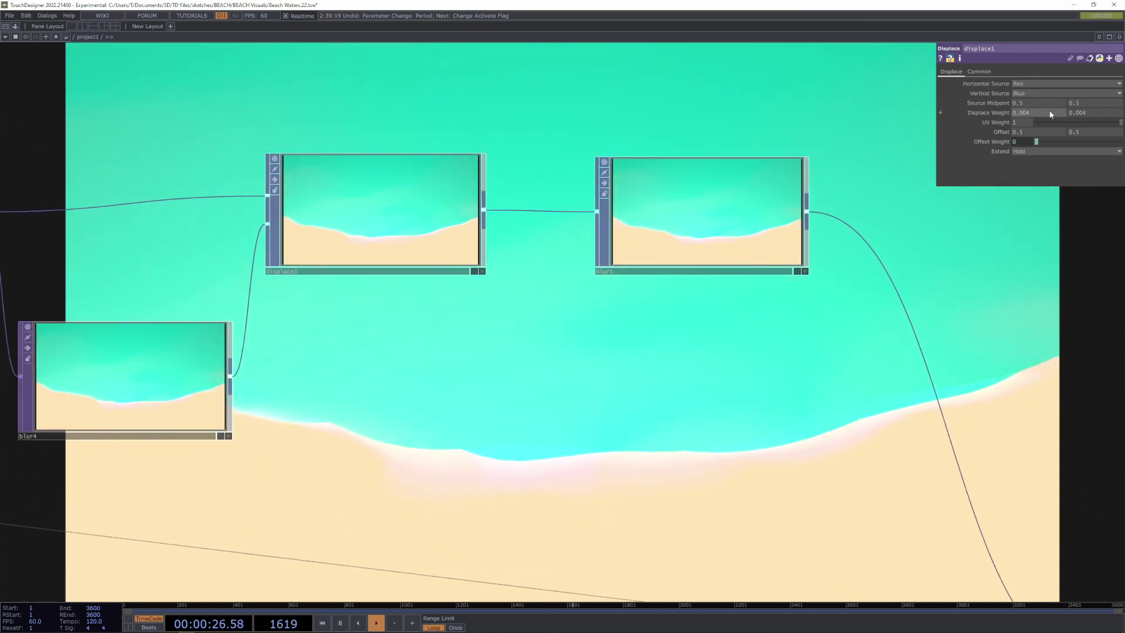
pyautogui.click(703, 258)
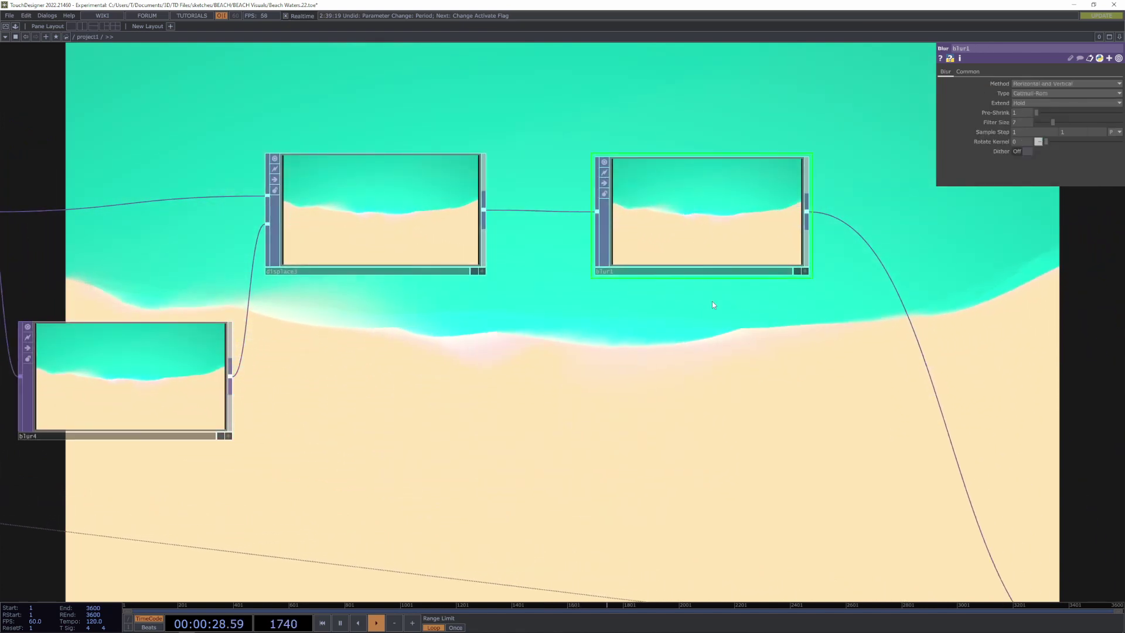
# Follow the blur1 TOP's output through the composite to the final null and out TOPs
pyautogui.moveTo(751, 367); pyautogui.dragTo(623, 282)
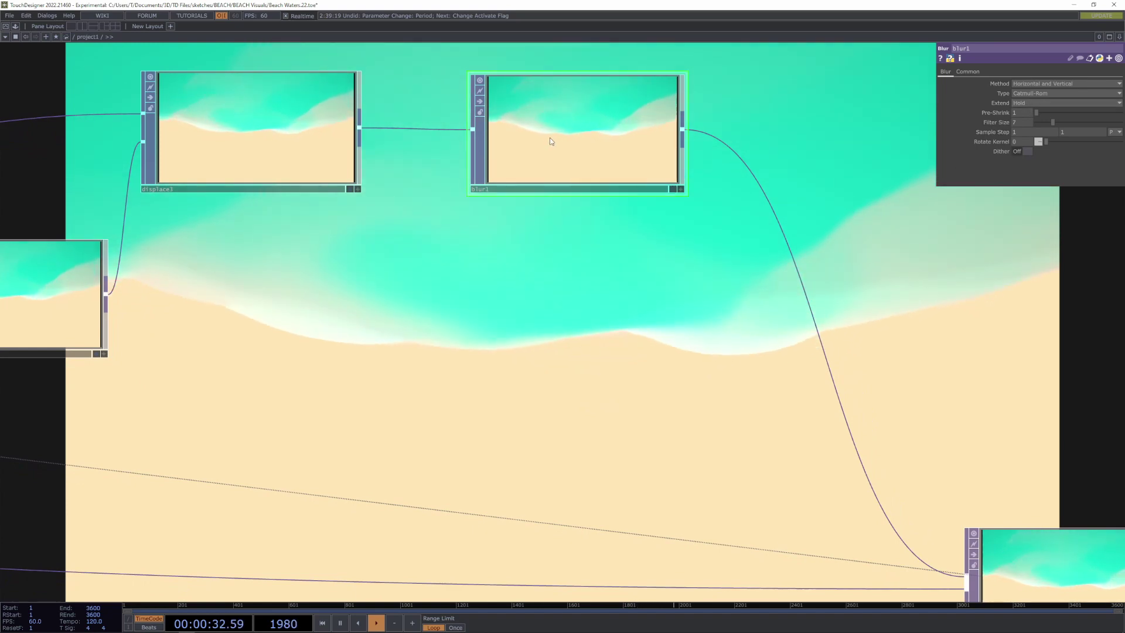
pyautogui.scroll(-5, 571, 234)
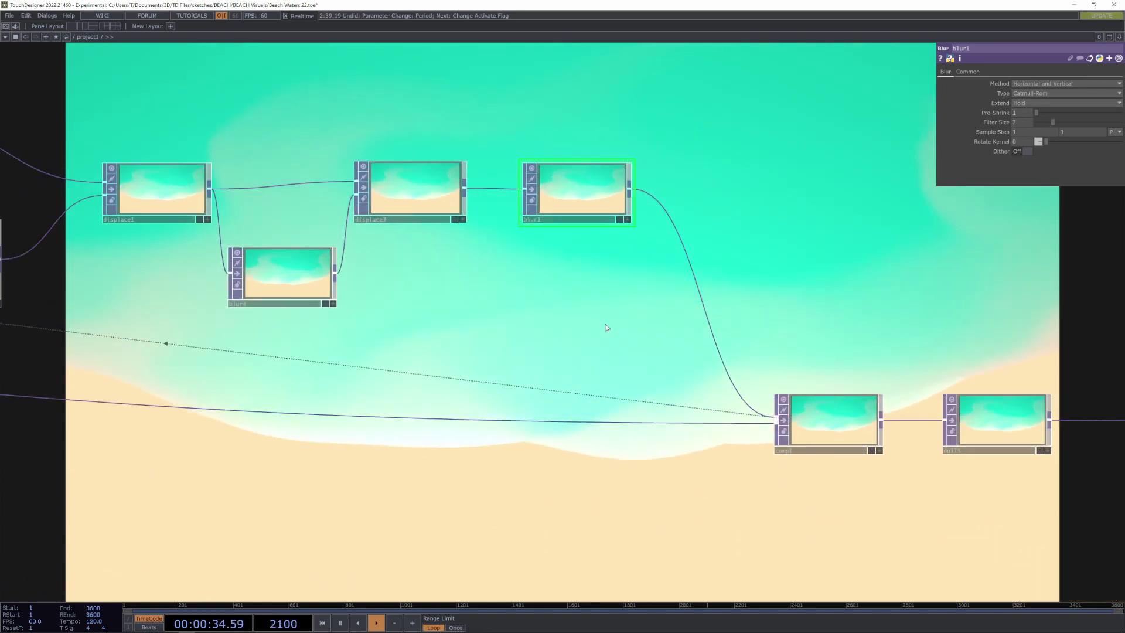
pyautogui.moveTo(546, 325); pyautogui.dragTo(261, 211)
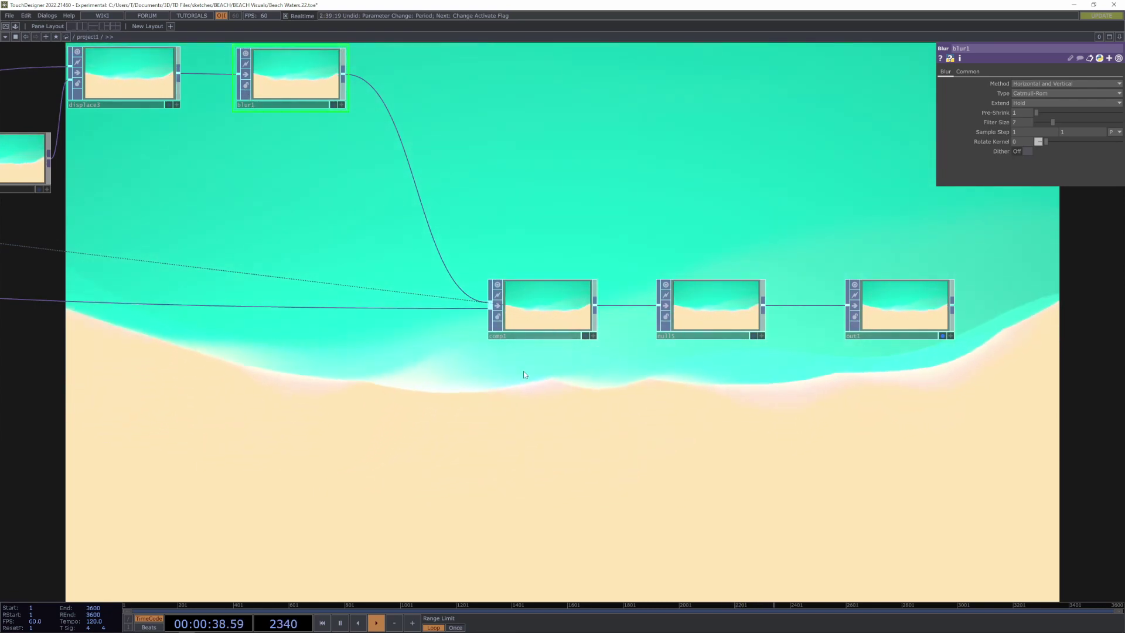
# Survey the start of the network, from the circle SOP chain to the CHOP noise that drives it
pyautogui.moveTo(648, 396); pyautogui.dragTo(851, 349)
pyautogui.scroll(-5, 586, 328)
pyautogui.moveTo(460, 377); pyautogui.dragTo(815, 363)
pyautogui.moveTo(343, 384); pyautogui.dragTo(880, 414)
pyautogui.moveTo(441, 433); pyautogui.dragTo(674, 493)
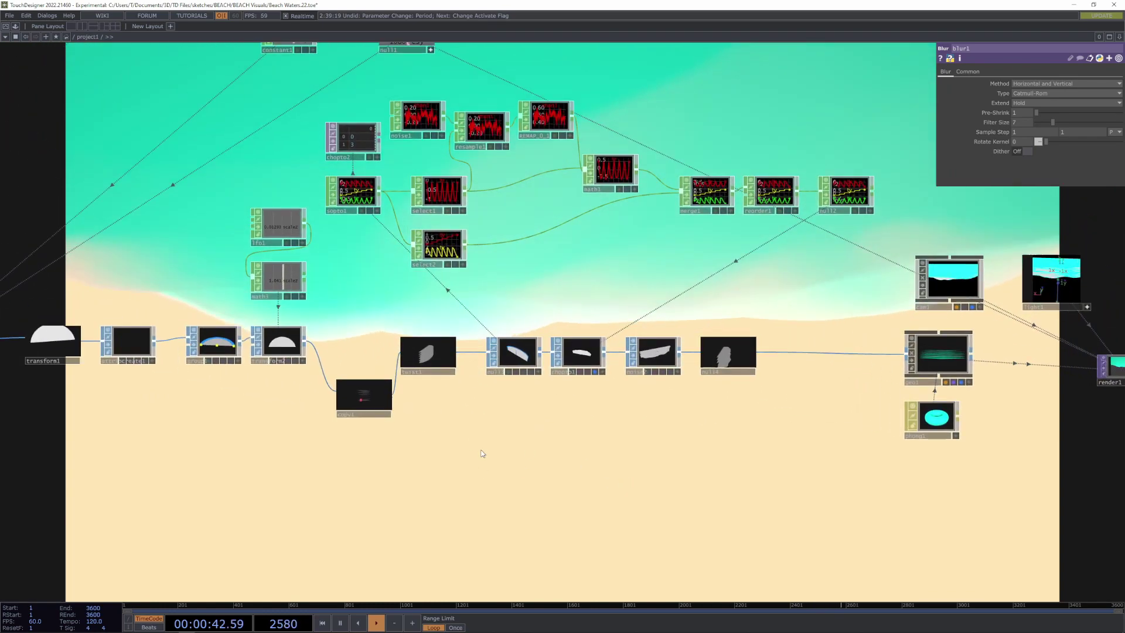
pyautogui.moveTo(317, 469); pyautogui.dragTo(577, 442)
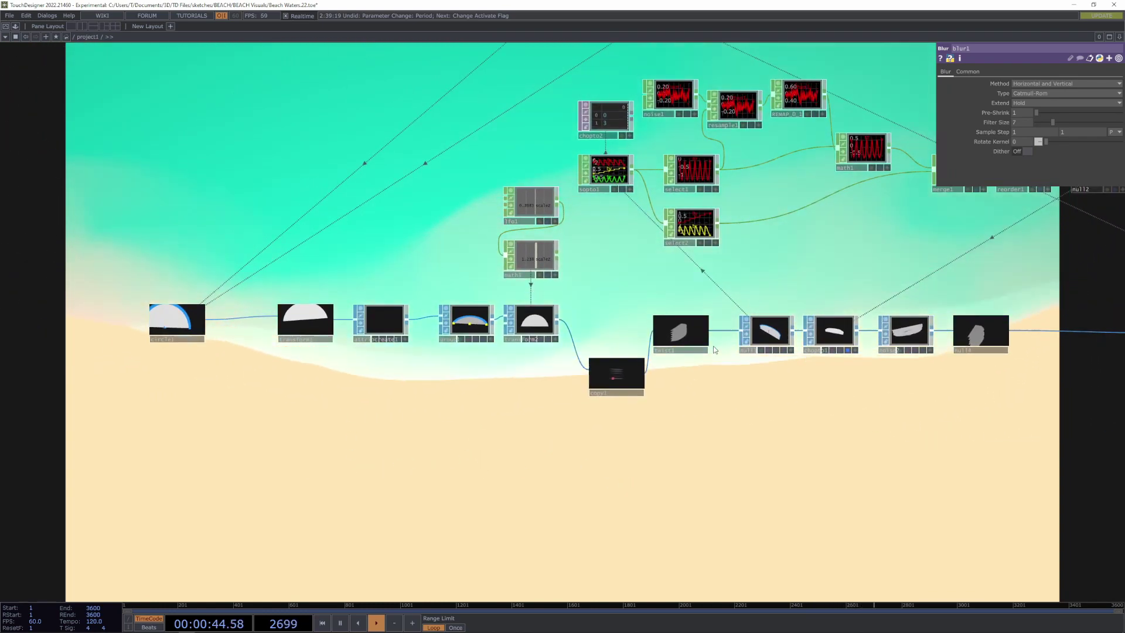
pyautogui.moveTo(821, 394); pyautogui.dragTo(769, 393)
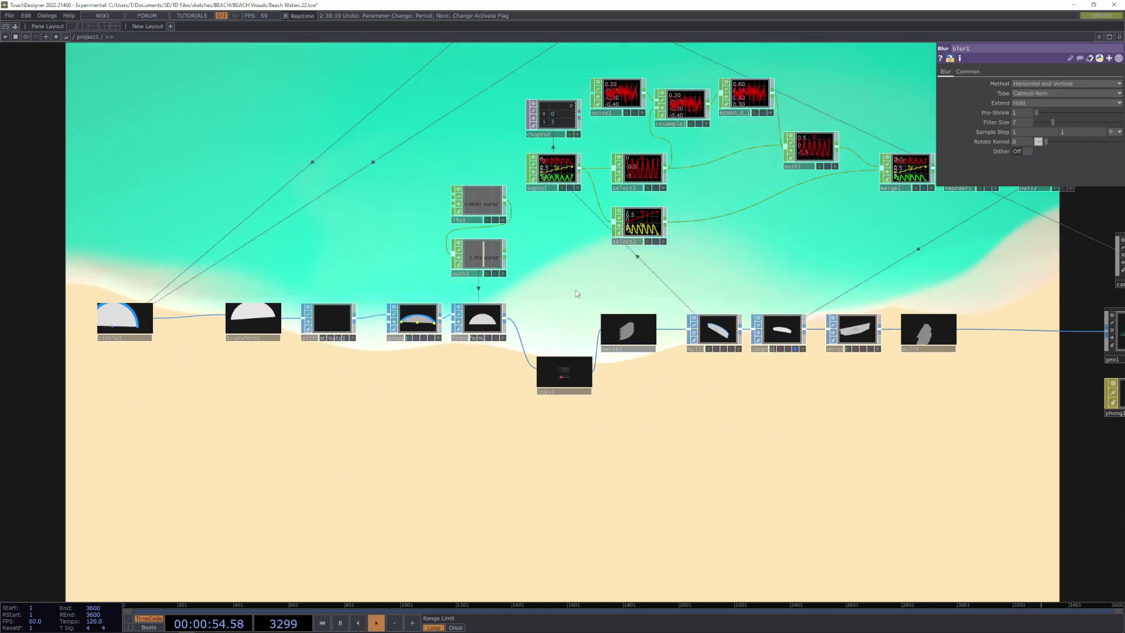
pyautogui.moveTo(569, 244); pyautogui.dragTo(548, 288)
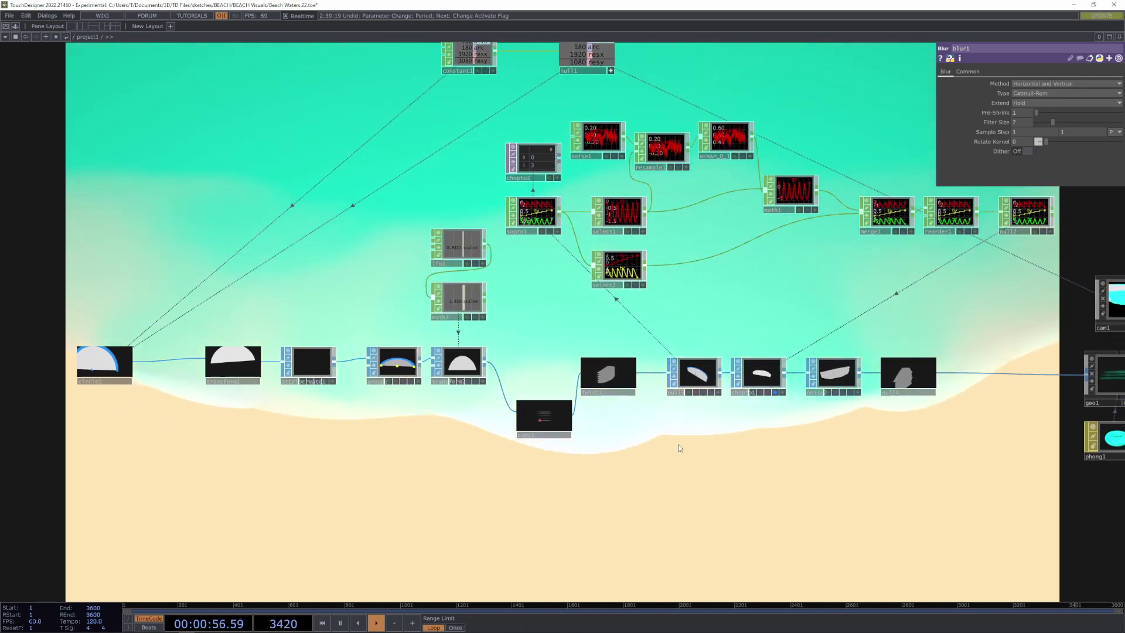
# Trace the network from the geometry and render1 TOP through the feedback branch to the displacement TOPs
pyautogui.moveTo(1108, 475); pyautogui.dragTo(640, 491)
pyautogui.moveTo(484, 473); pyautogui.dragTo(181, 413)
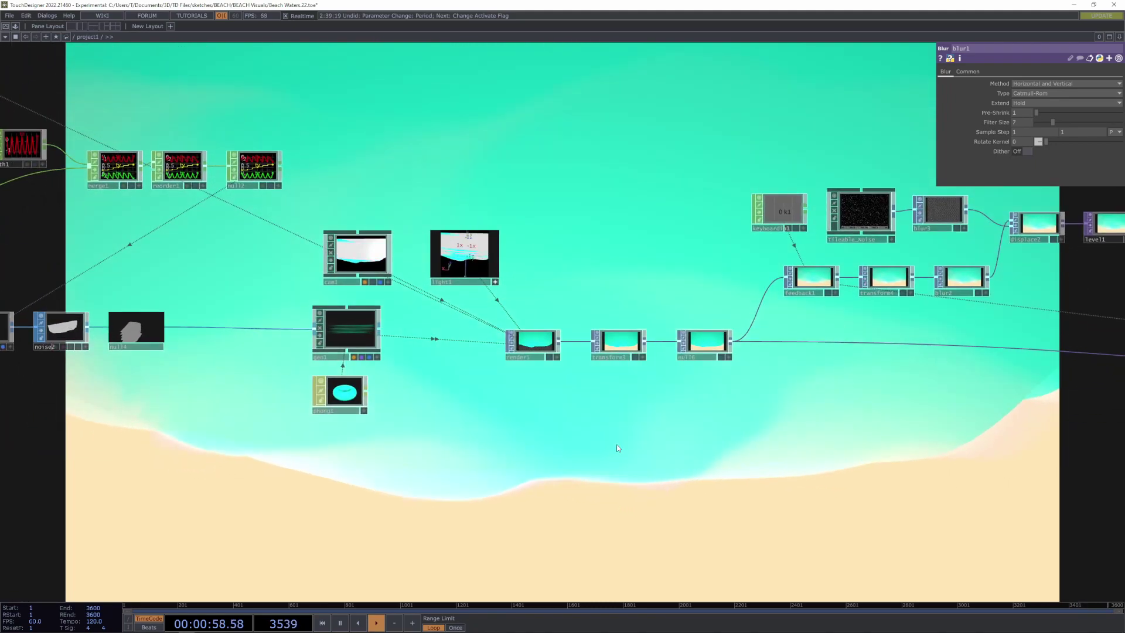
pyautogui.moveTo(616, 445); pyautogui.dragTo(363, 462)
pyautogui.scroll(3, 360, 457)
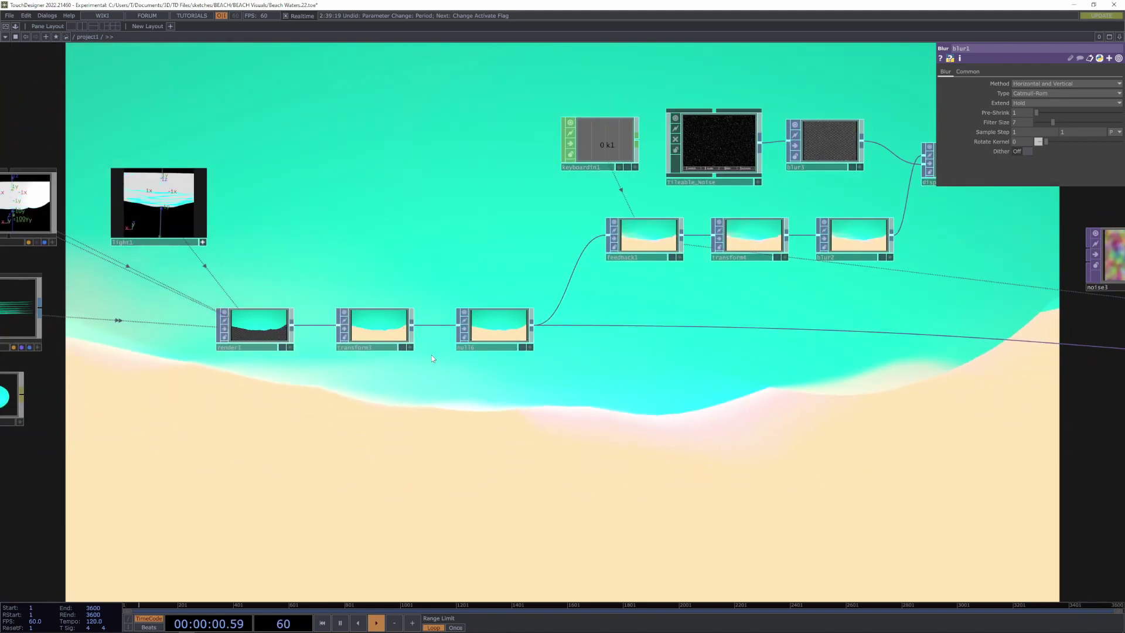
pyautogui.hscroll(3, 712, 357)
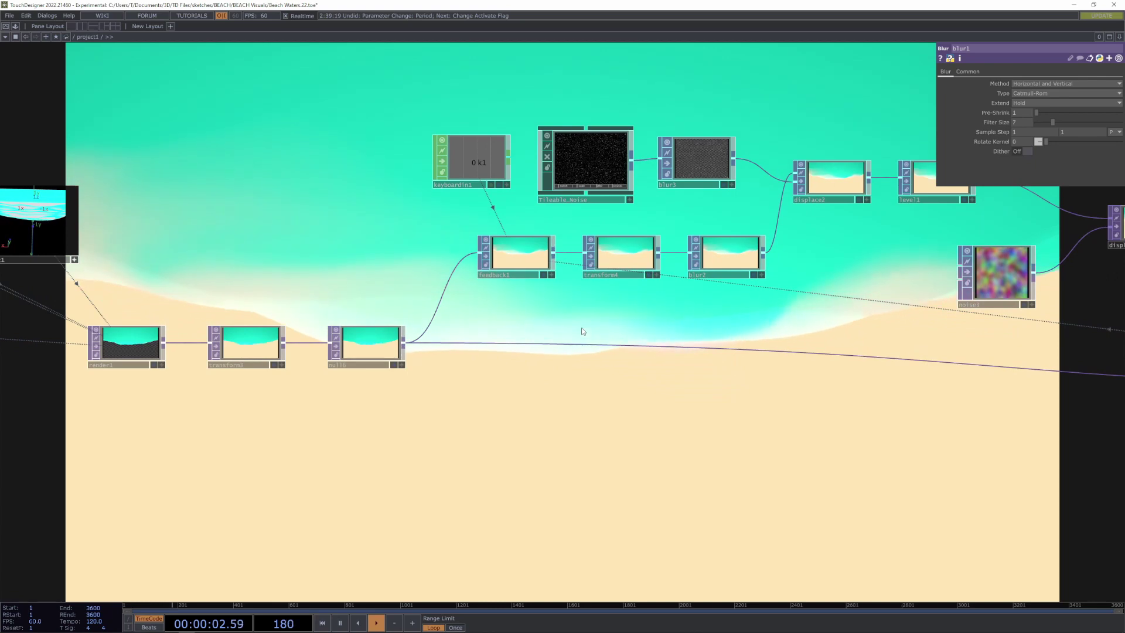
pyautogui.hscroll(3, 551, 292)
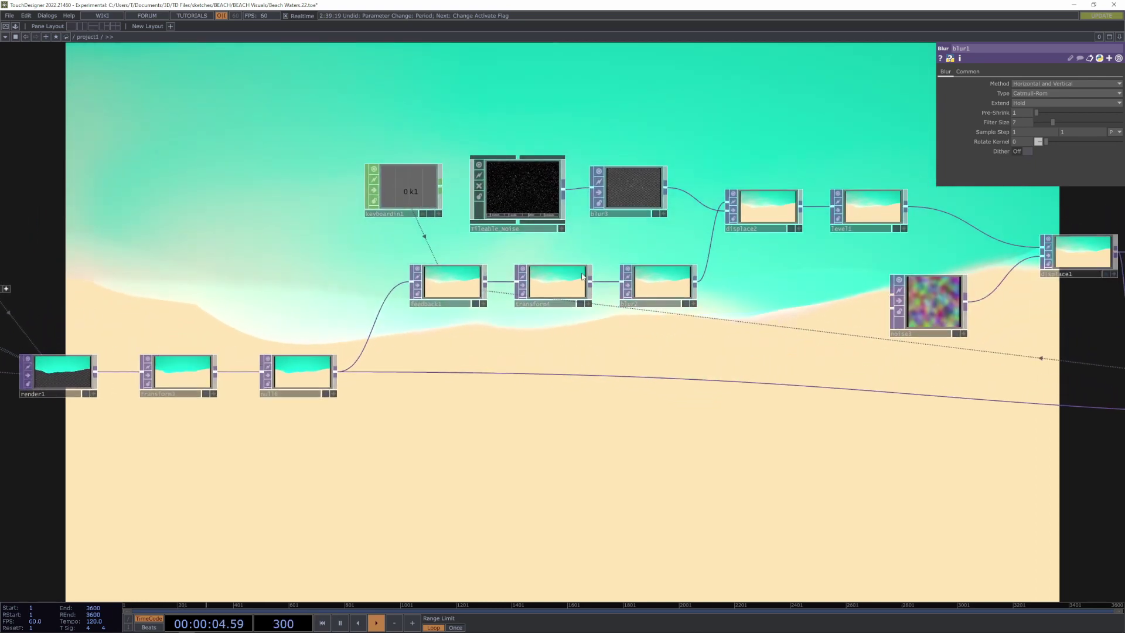
pyautogui.moveTo(588, 352); pyautogui.dragTo(473, 326)
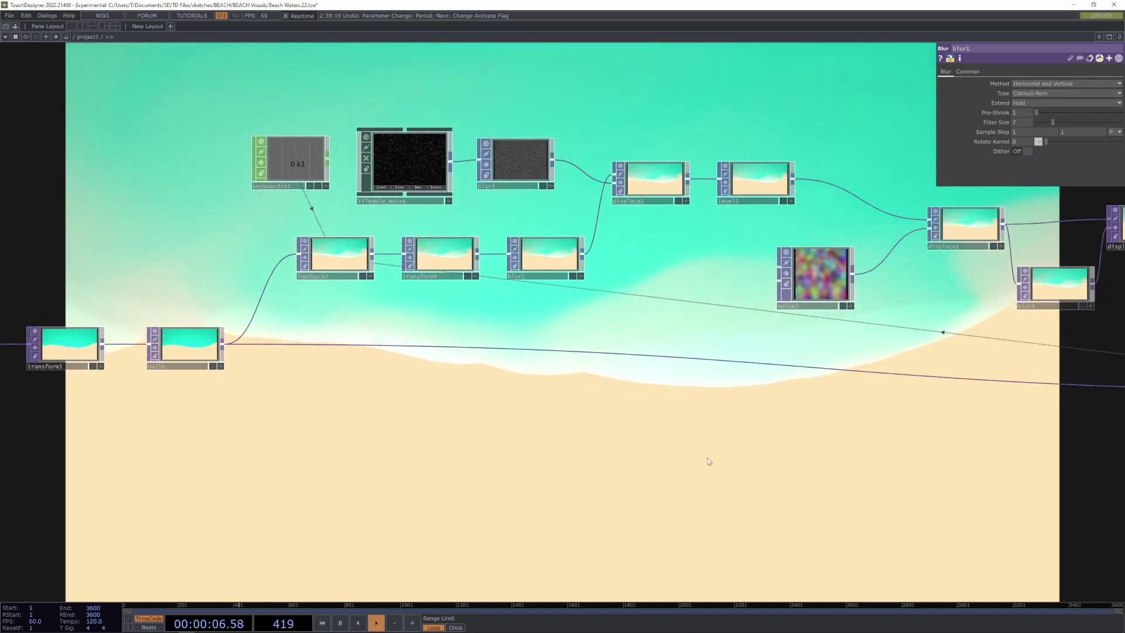
pyautogui.moveTo(663, 458); pyautogui.dragTo(375, 469)
pyautogui.moveTo(617, 477); pyautogui.dragTo(976, 464)
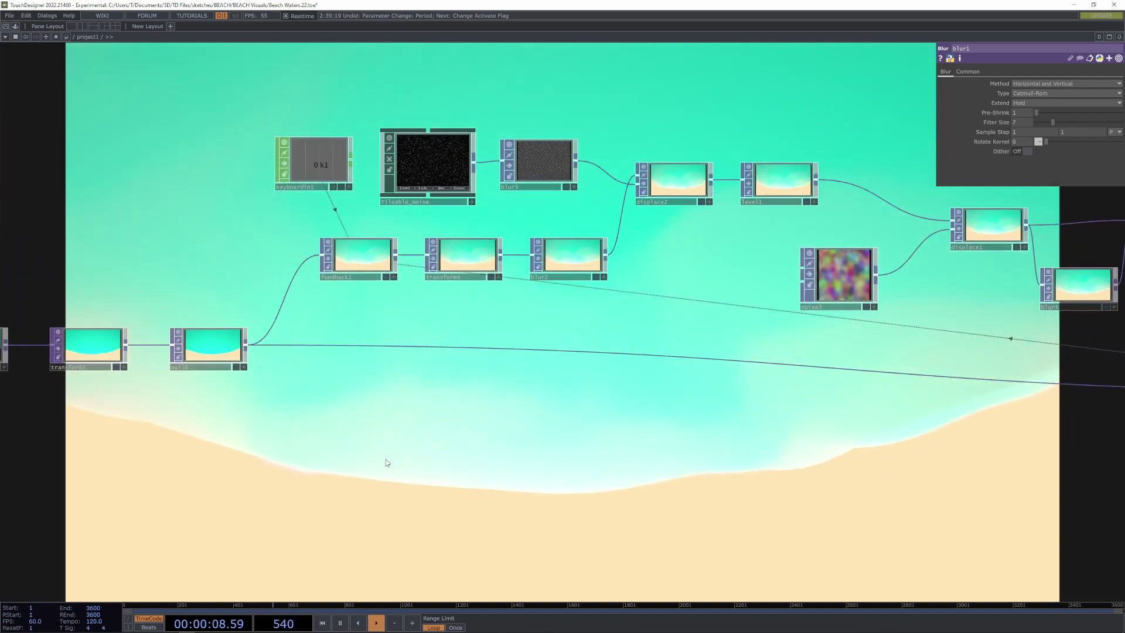
# Move the operators out of view and hide the parameter window so only the beach animation shows
pyautogui.moveTo(394, 460); pyautogui.dragTo(695, 413)
pyautogui.moveTo(541, 499); pyautogui.dragTo(544, 256)
pyautogui.scroll(-3, 545, 256)
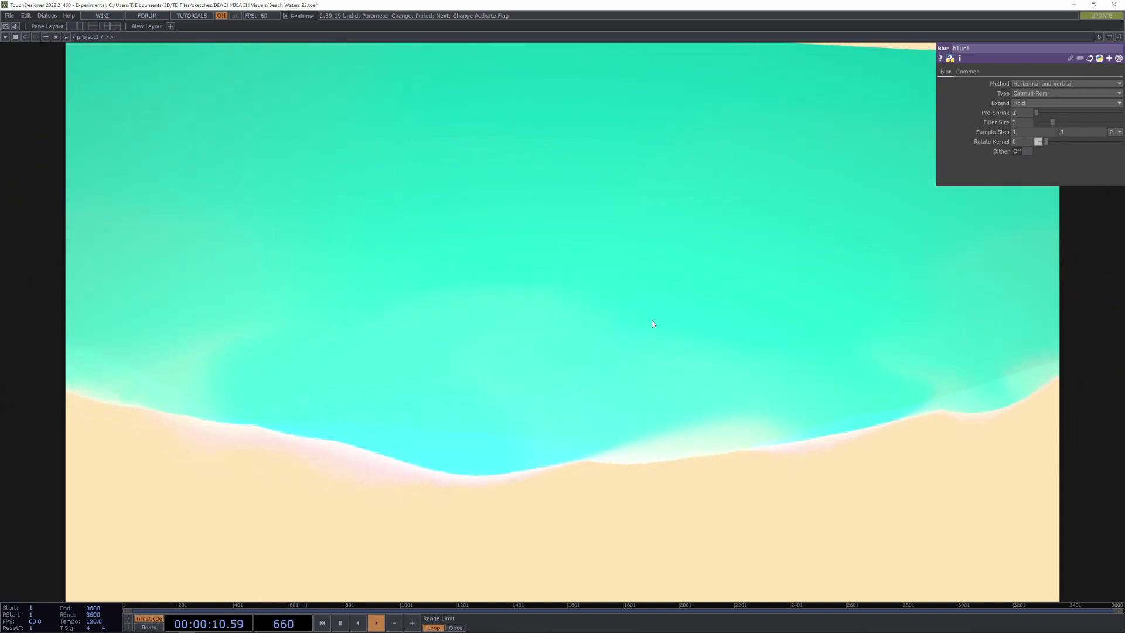
pyautogui.press('p')
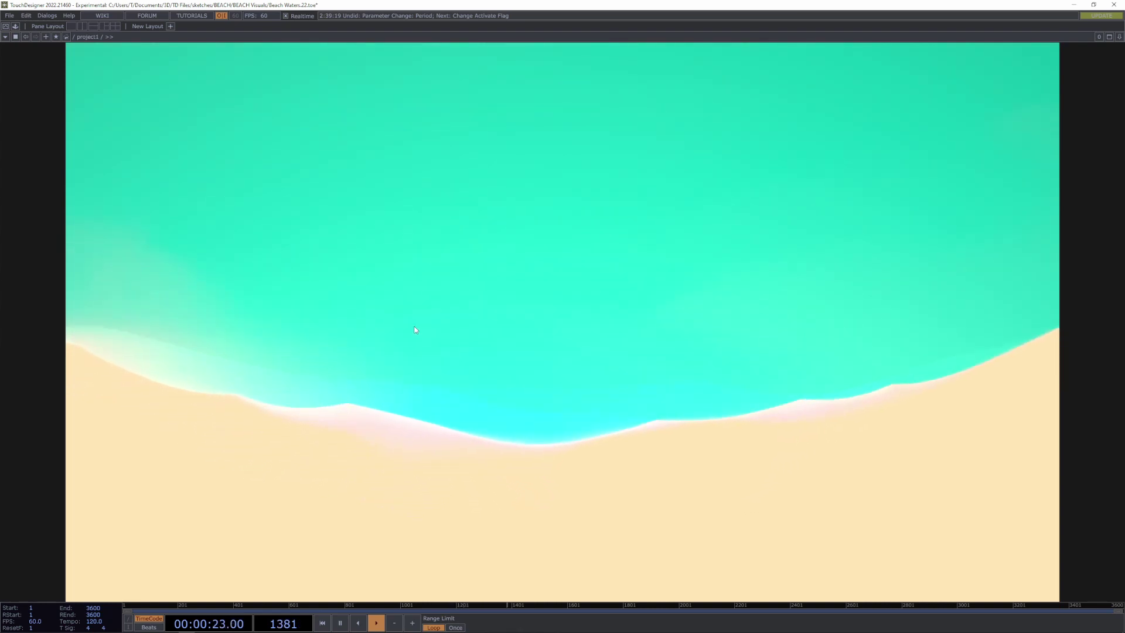
# Bring the operator network back into view and trace it back from the render and feedback TOPs to the starting circle SOP
pyautogui.scroll(-6, 398, 345)
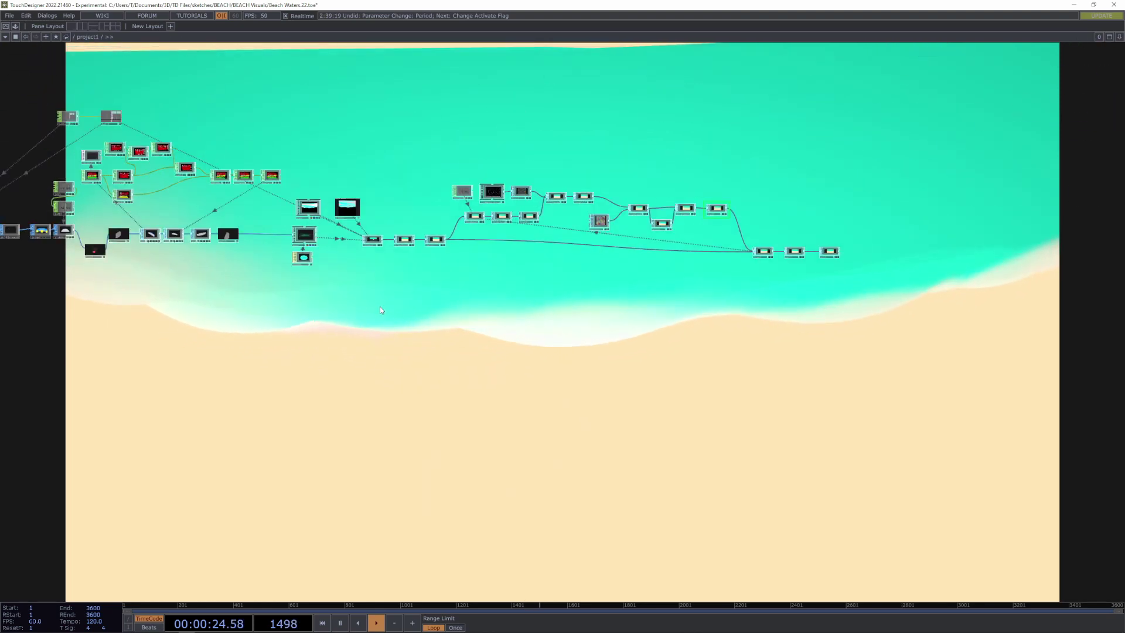
pyautogui.scroll(2, 377, 293)
pyautogui.moveTo(378, 293); pyautogui.dragTo(202, 467)
pyautogui.scroll(3, 414, 397)
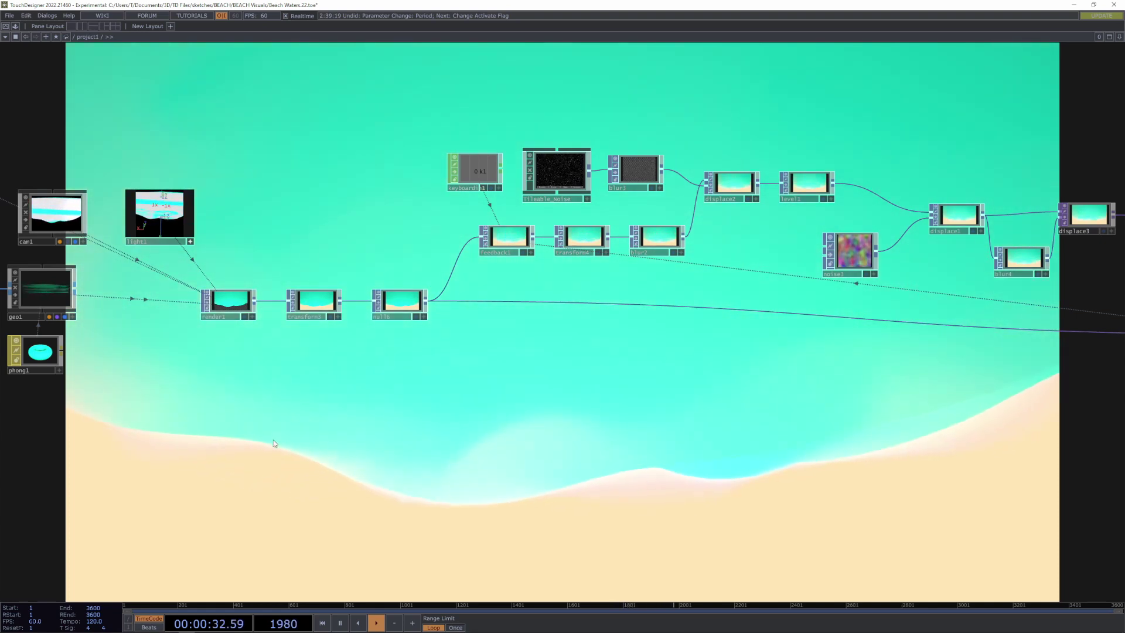
pyautogui.moveTo(273, 443); pyautogui.dragTo(384, 413)
pyautogui.moveTo(254, 406); pyautogui.dragTo(742, 405)
pyautogui.moveTo(299, 451); pyautogui.dragTo(663, 450)
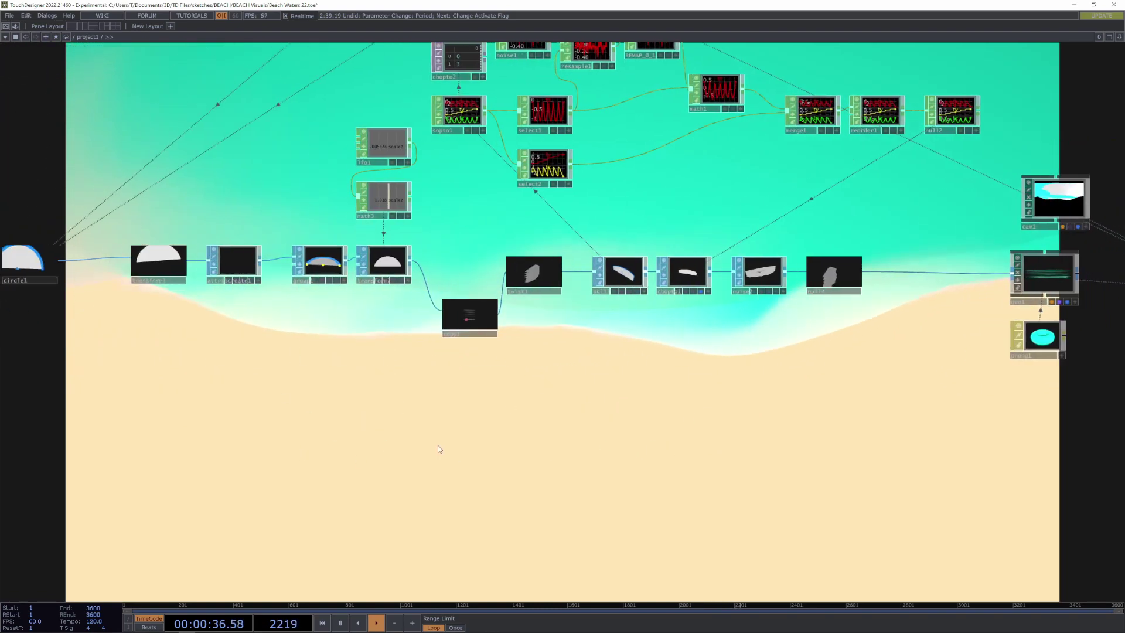
pyautogui.moveTo(271, 437); pyautogui.dragTo(656, 459)
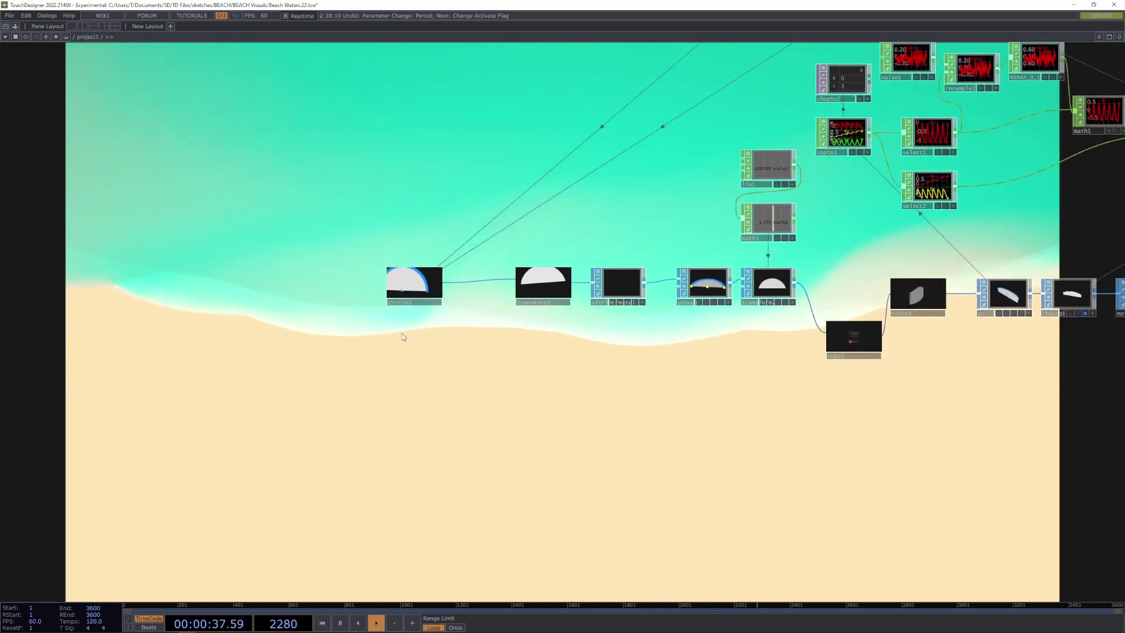
# Look over the available SOP operators in the OP Create Dialog and close it without adding one
pyautogui.rightClick(369, 401)
pyautogui.click(331, 402)
pyautogui.press('Tab')
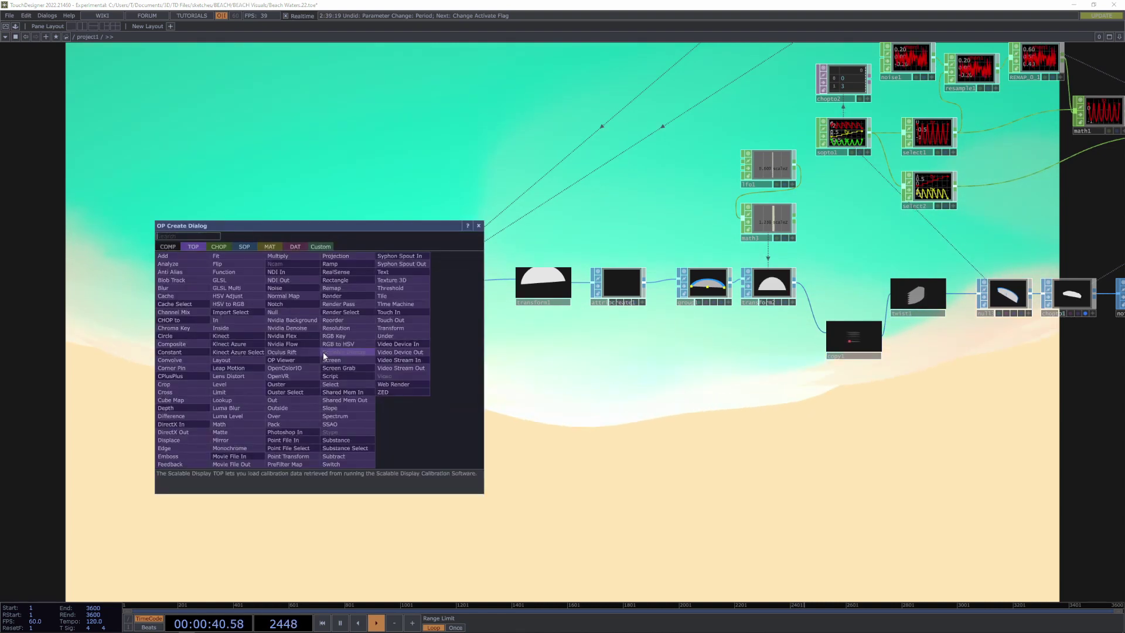
pyautogui.click(240, 248)
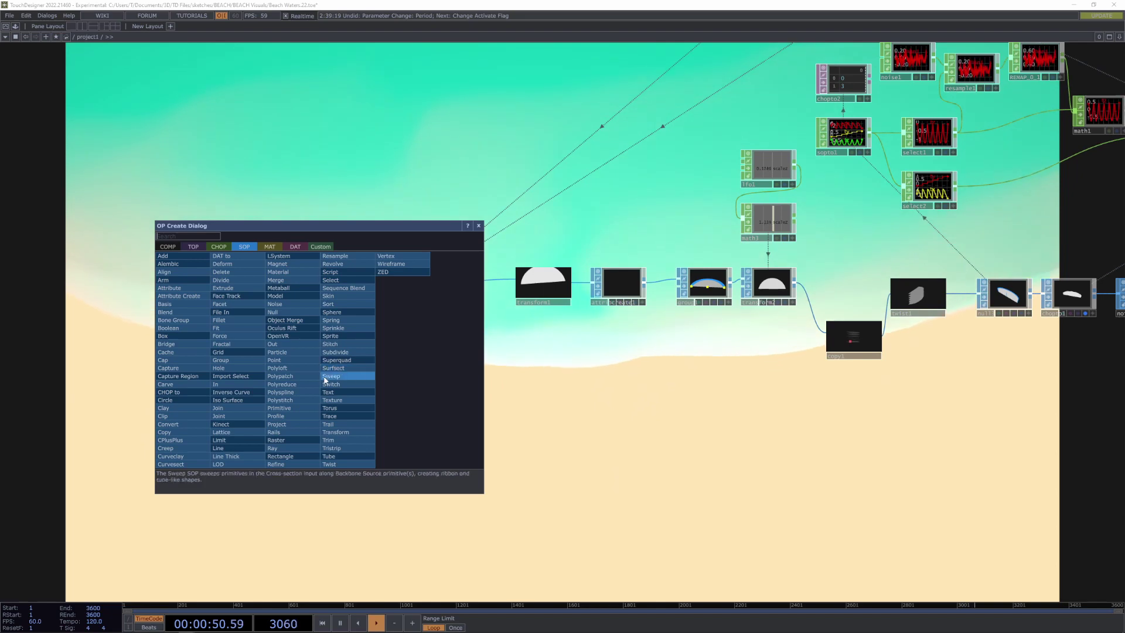
pyautogui.click(564, 378)
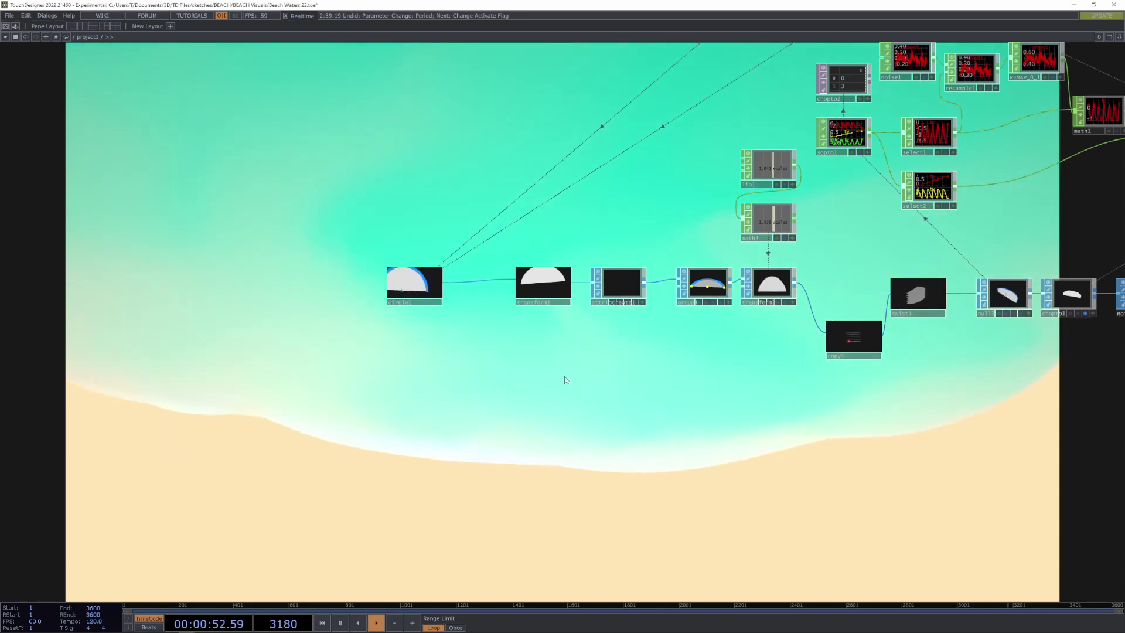
# Review the SOP chain and its driving CHOPs, then the geometry, render1 and feedback TOPs up to blur1
pyautogui.moveTo(700, 415); pyautogui.dragTo(271, 407)
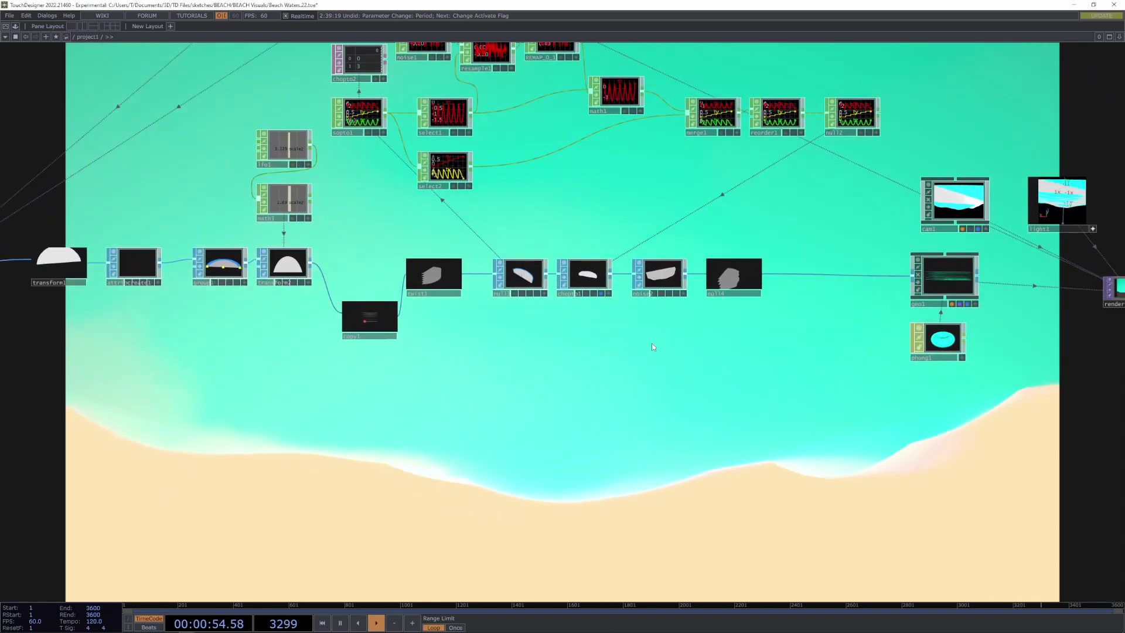
pyautogui.moveTo(759, 463); pyautogui.dragTo(673, 460)
pyautogui.moveTo(447, 472); pyautogui.dragTo(557, 463)
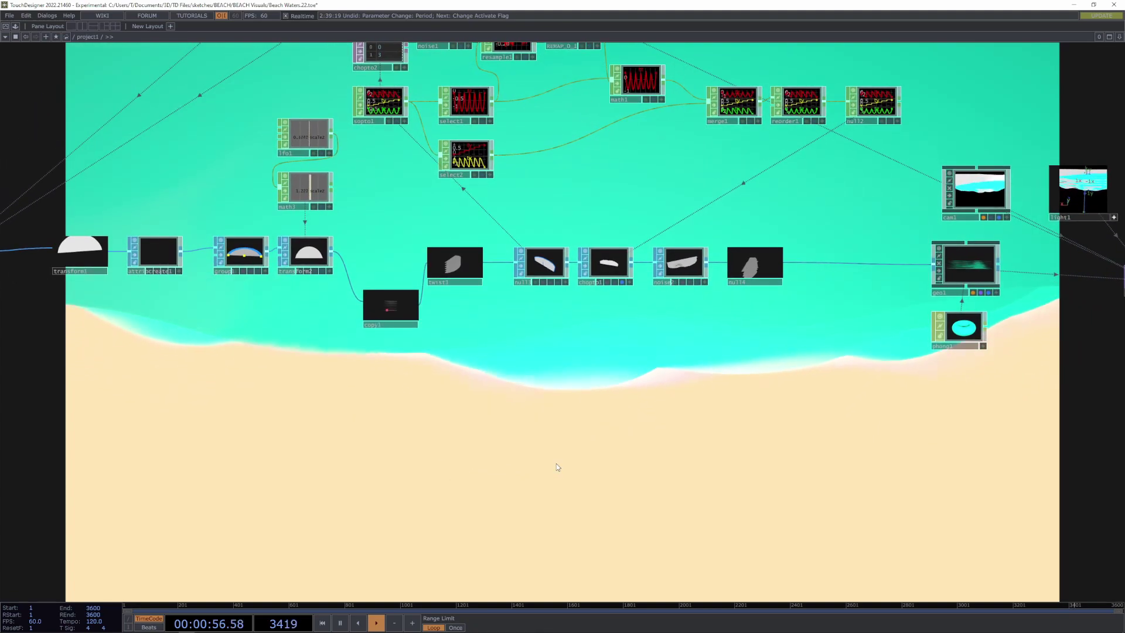
pyautogui.moveTo(484, 431); pyautogui.dragTo(482, 432)
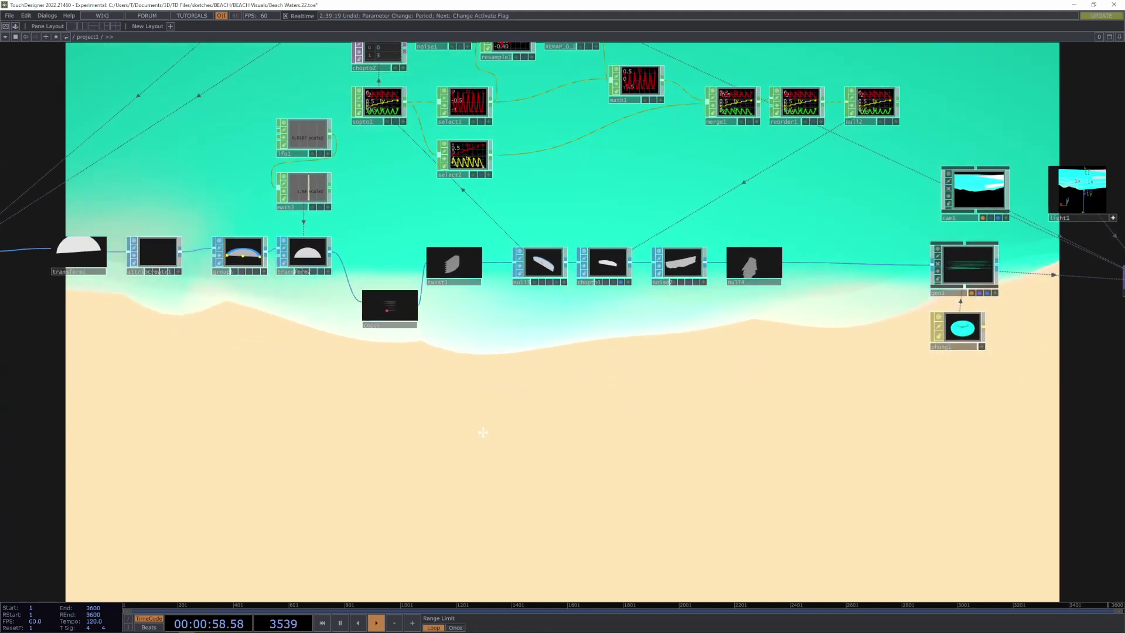
pyautogui.hscroll(20, 482, 432)
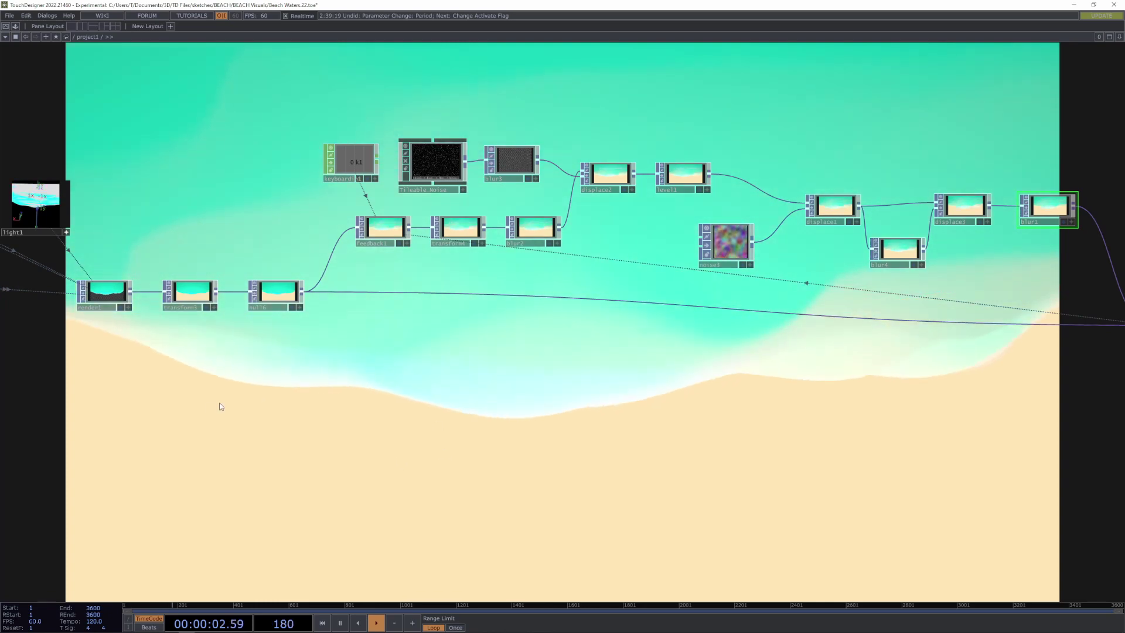
pyautogui.hscroll(-5, 322, 401)
pyautogui.hscroll(-7, 305, 427)
pyautogui.hscroll(-6, 389, 432)
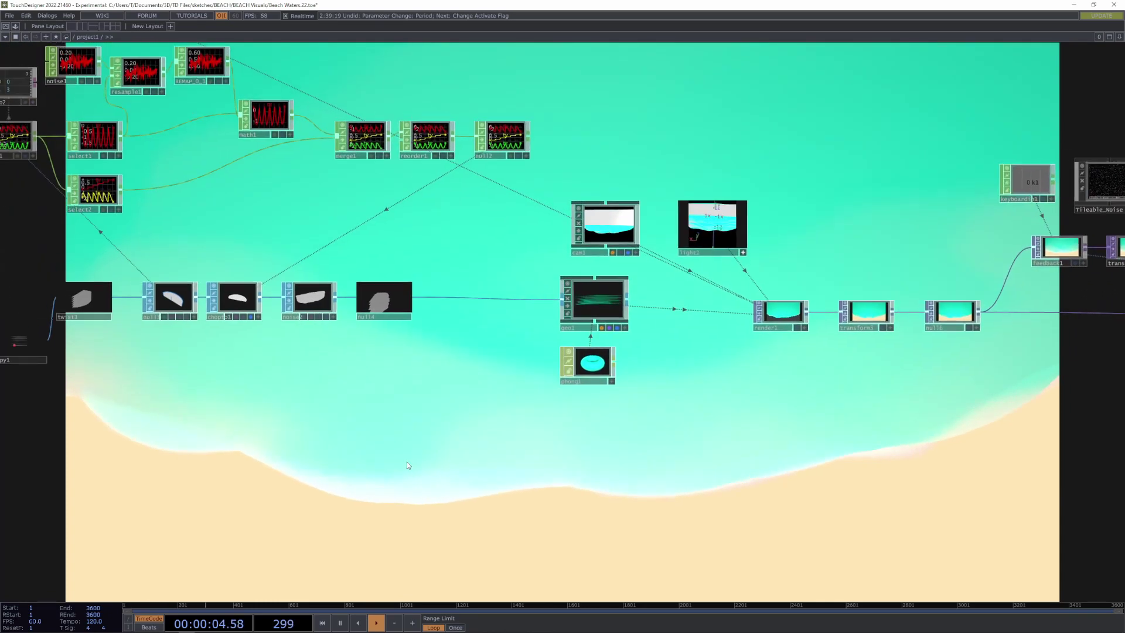
pyautogui.hscroll(-1, 425, 490)
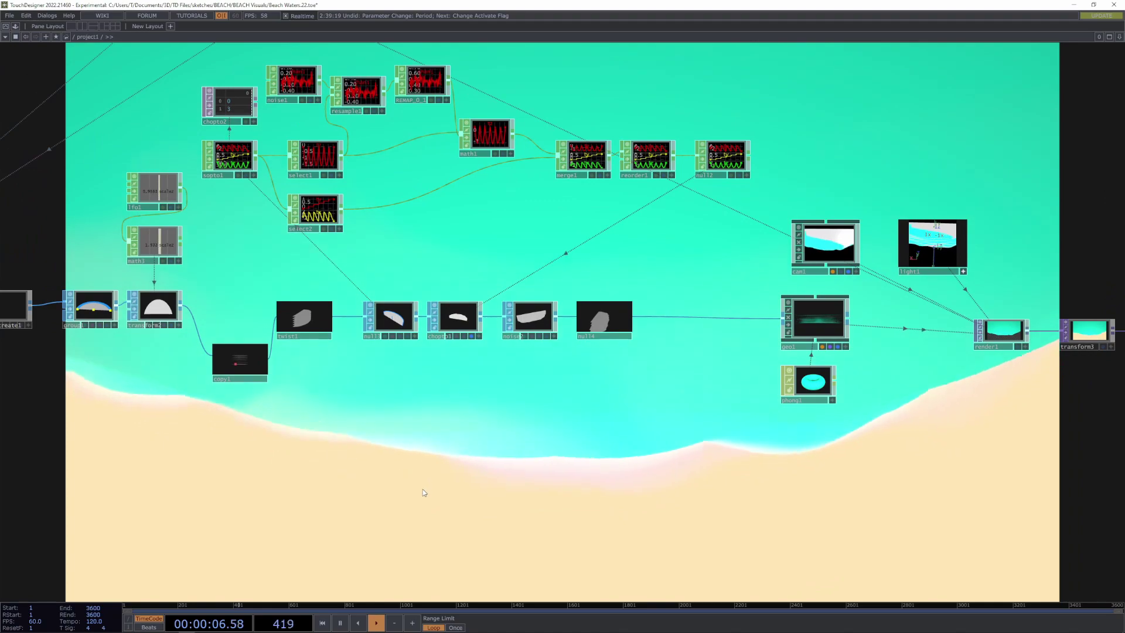
pyautogui.hscroll(4, 410, 492)
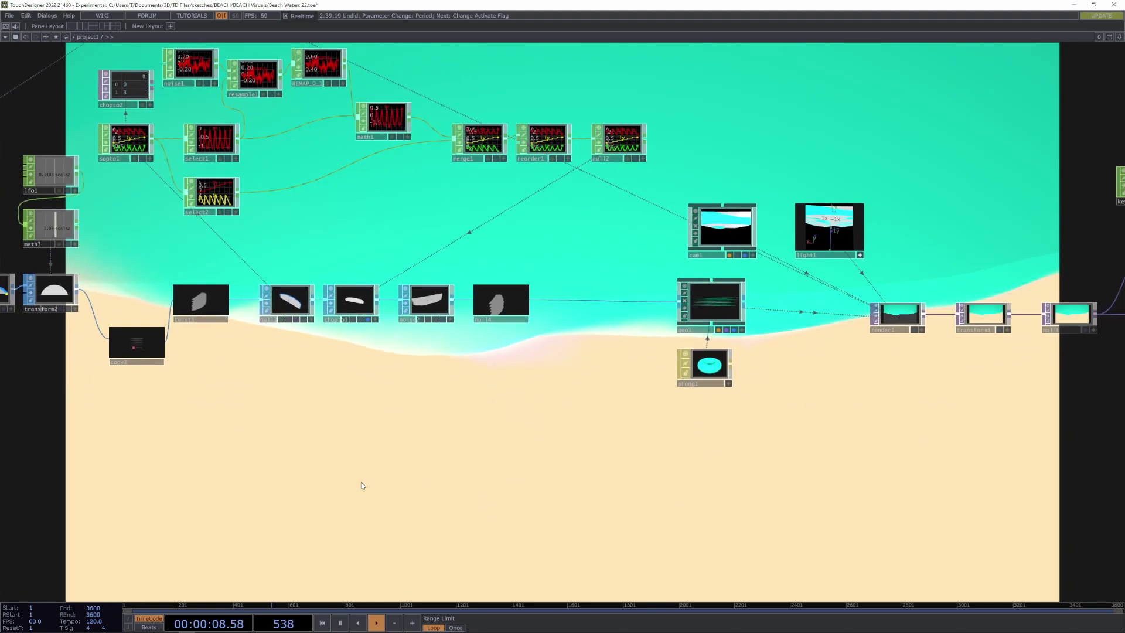
# Shrink the whole network and park it above the shoreline so the beach animation is mostly unobstructed
pyautogui.scroll(-3, 336, 518)
pyautogui.scroll(-6, 338, 512)
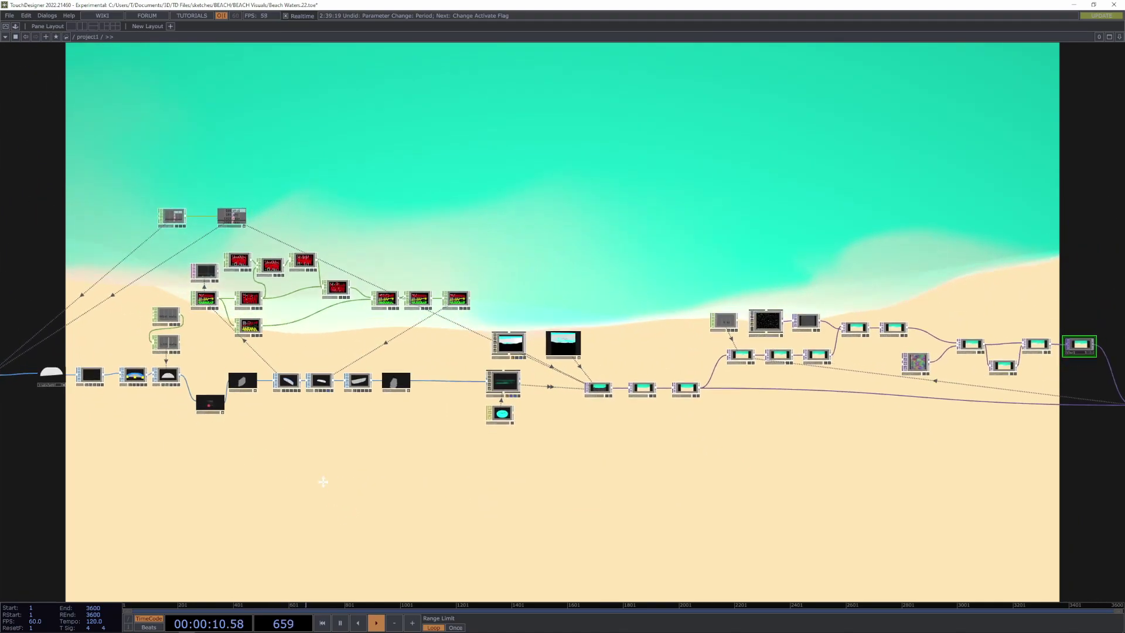
pyautogui.moveTo(385, 452); pyautogui.dragTo(424, 111)
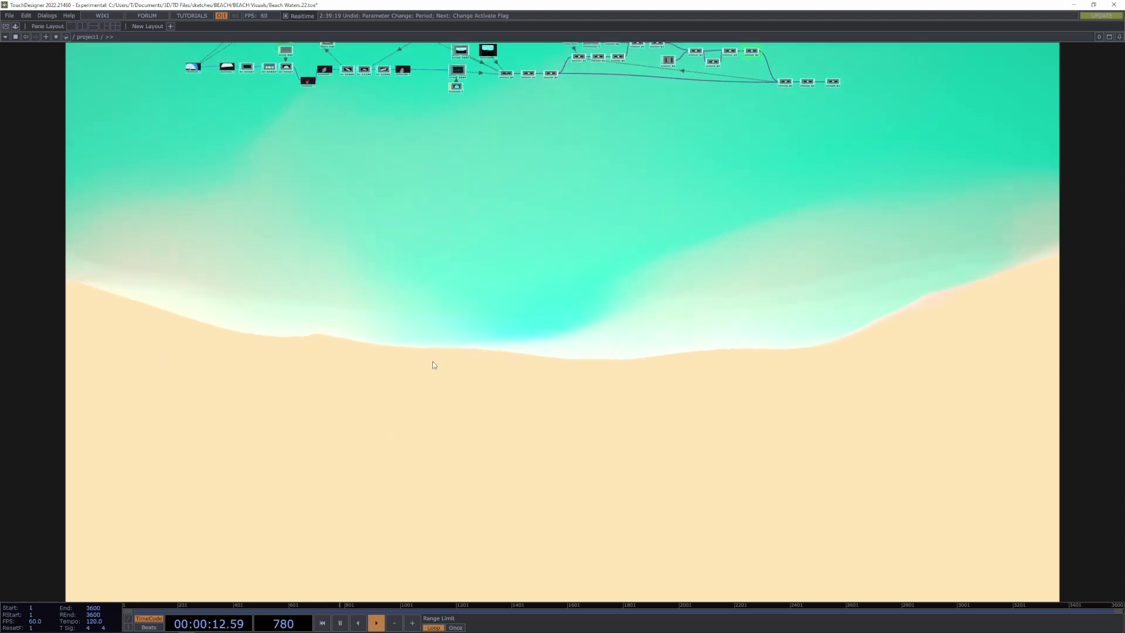
pyautogui.moveTo(428, 343); pyautogui.dragTo(443, 359)
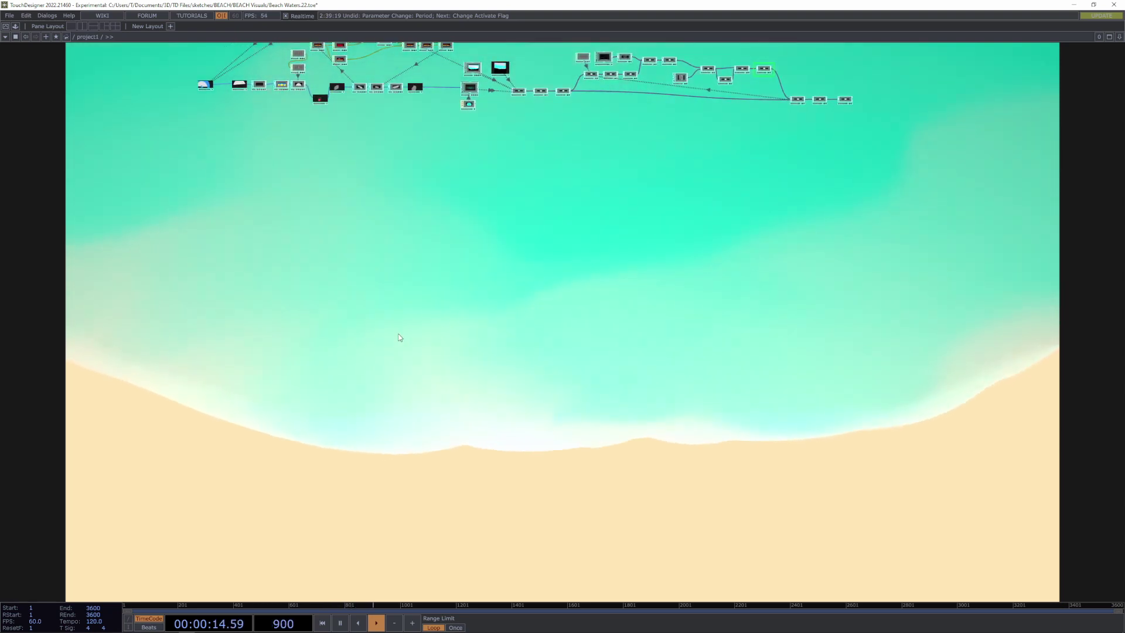